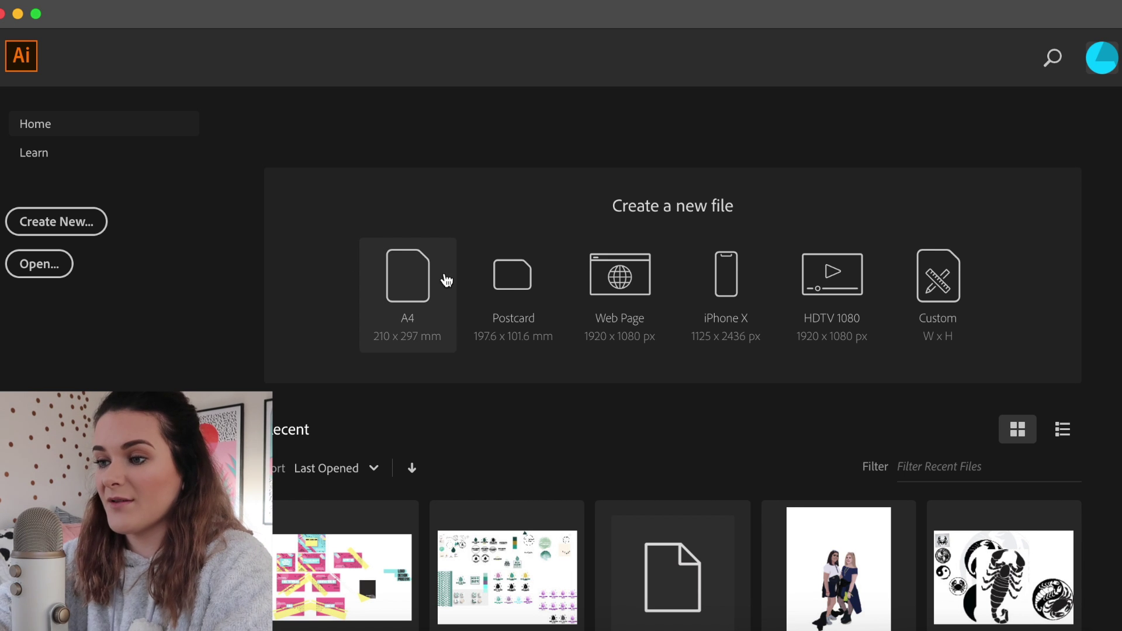
Create a blank A4 document, frame the page, dismiss the Align options and pick the Pen tool.
click(411, 267)
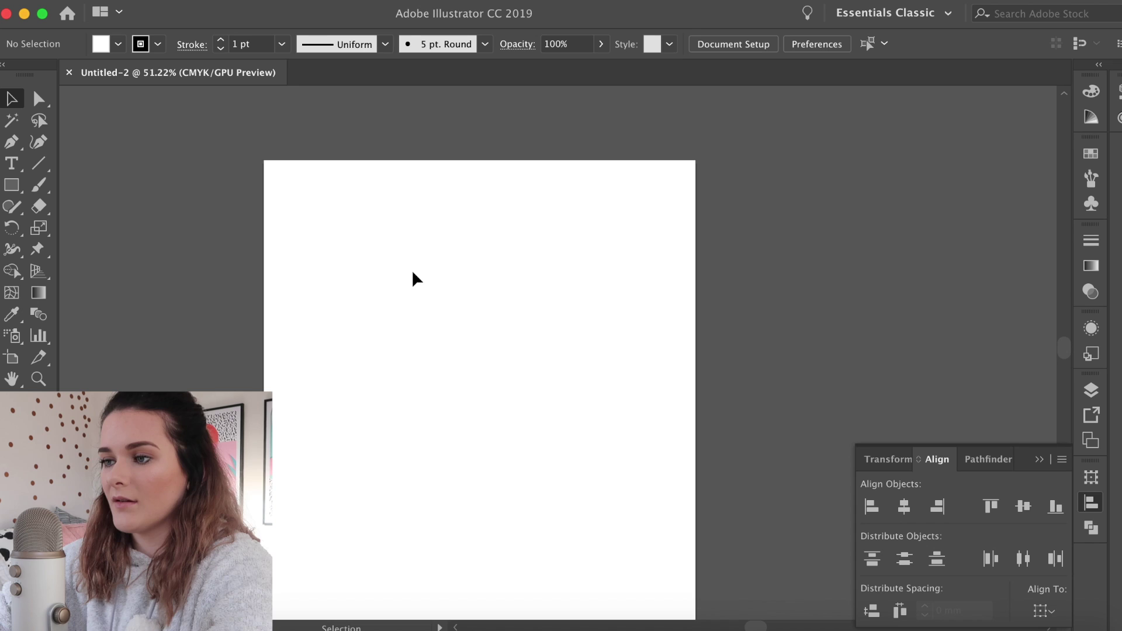
scroll(412, 269, up, 2)
scroll(411, 268, up, 1)
drag(459, 256, 462, 268)
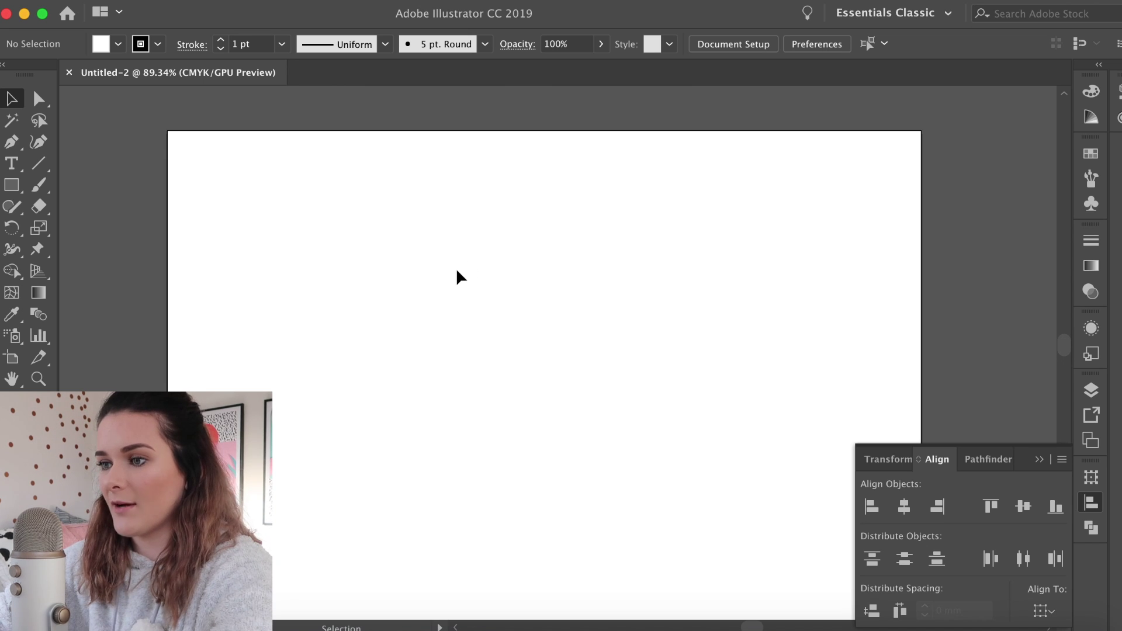
scroll(456, 271, up, 2)
scroll(457, 271, down, 1)
scroll(457, 272, up, 1)
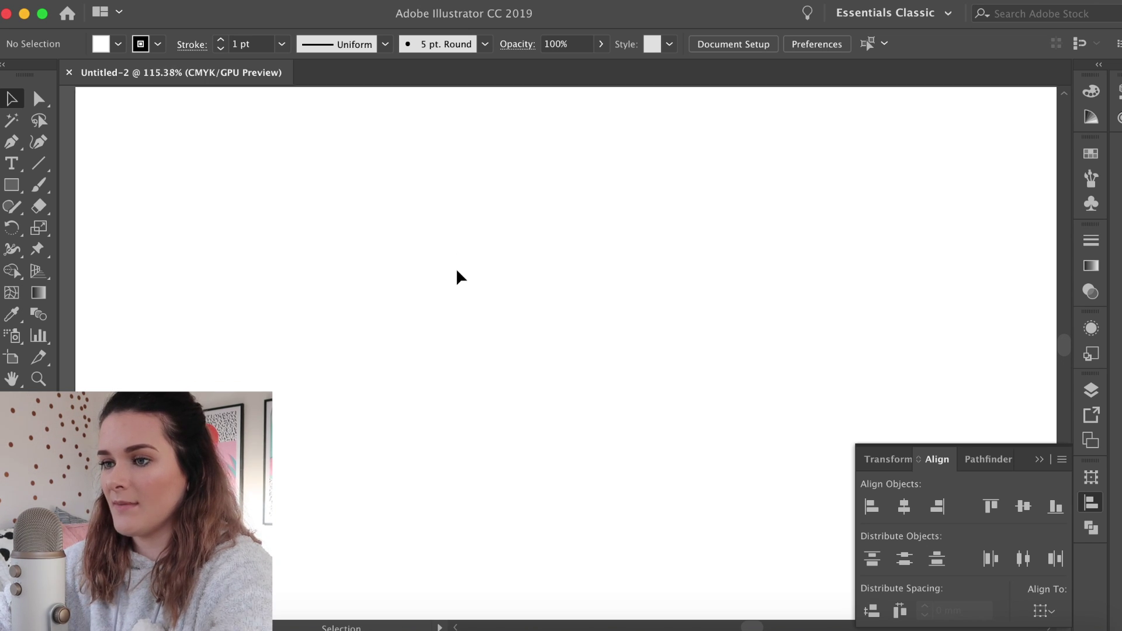
drag(425, 418, 415, 382)
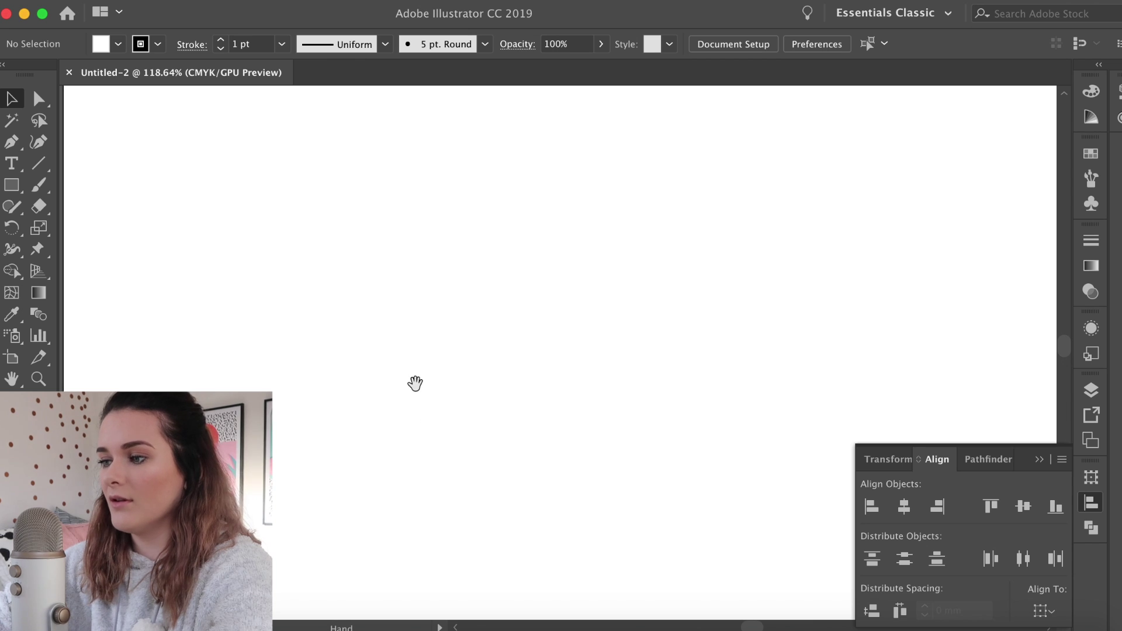
click(1098, 498)
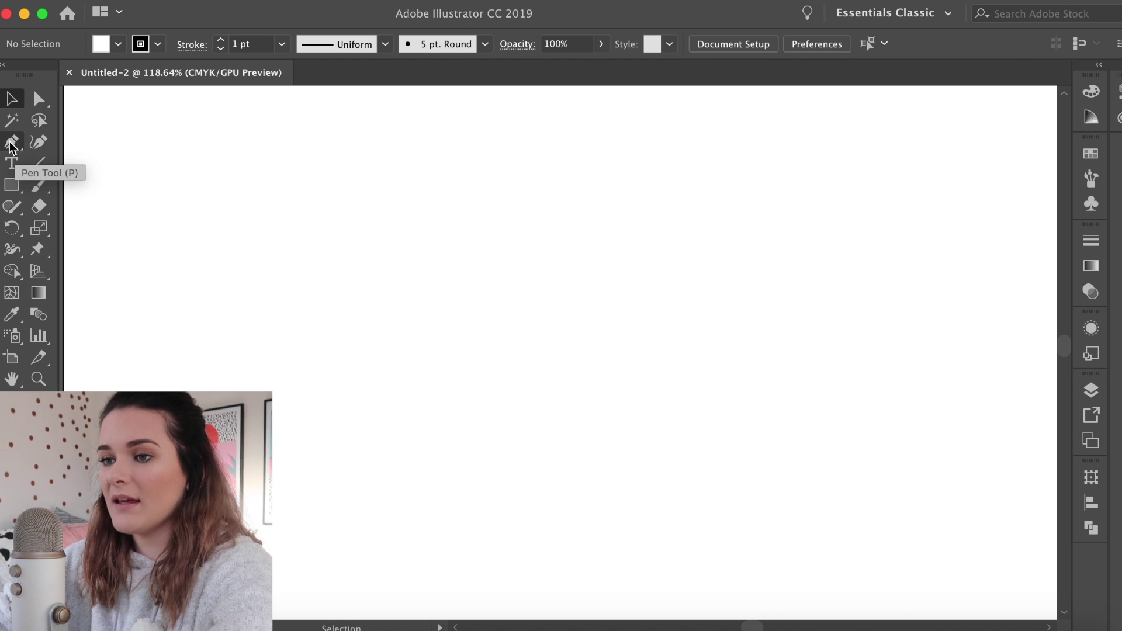
click(12, 146)
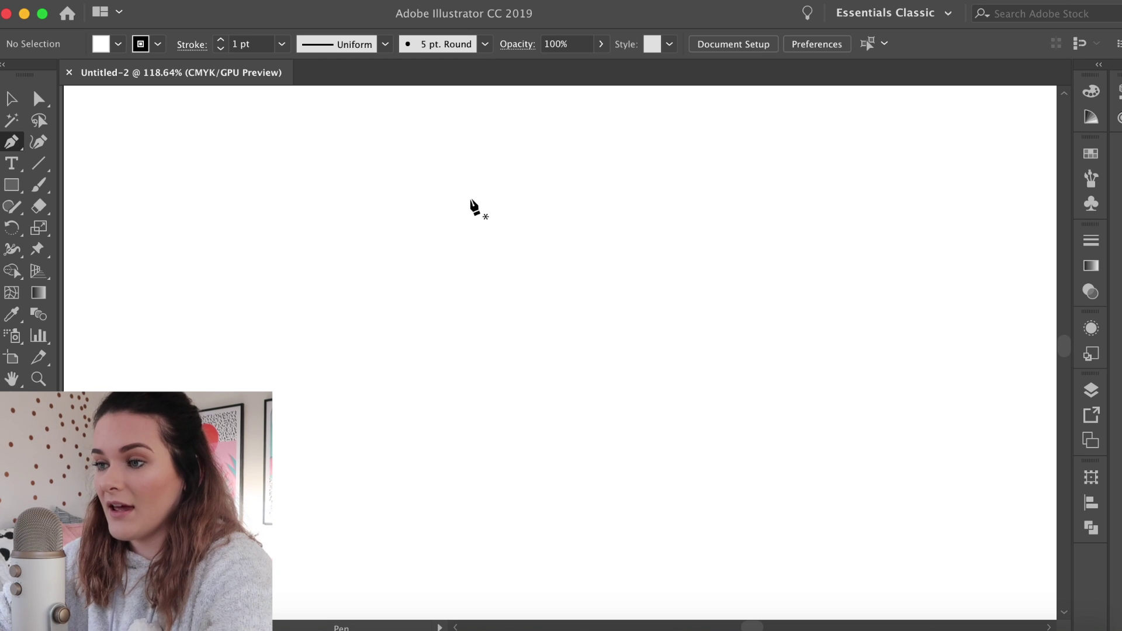
Draw a practice curved closed shape with four pen anchors, ending at the starting point.
click(476, 206)
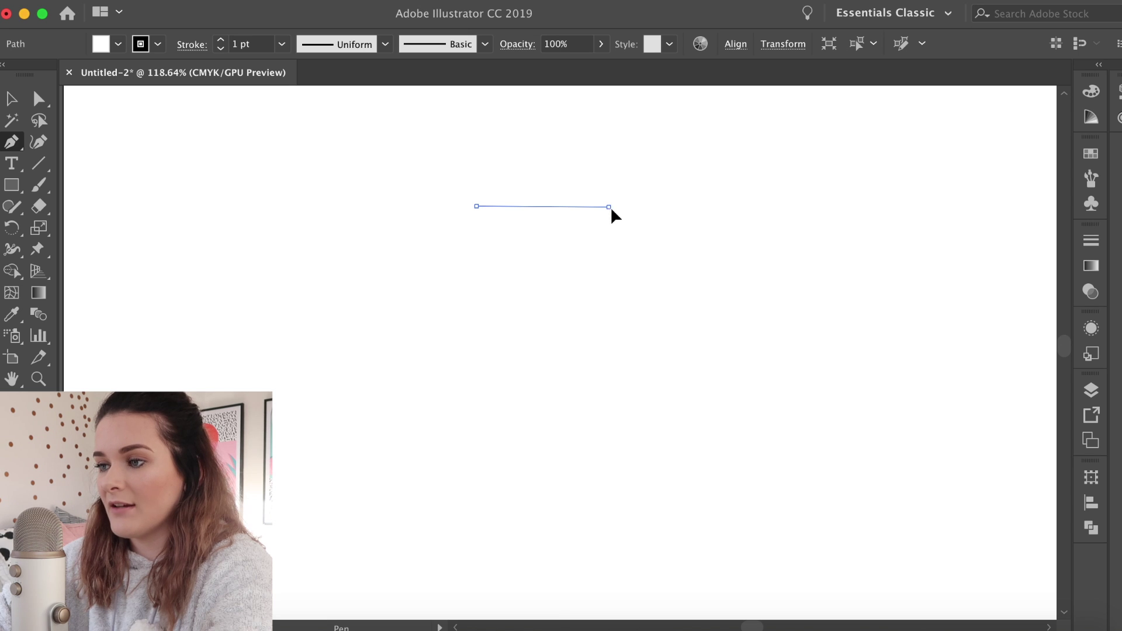
mouse_move(608, 207)
mouse_down()
mouse_move(647, 233)
mouse_move(596, 313)
mouse_move(722, 329)
mouse_move(661, 280)
mouse_up()
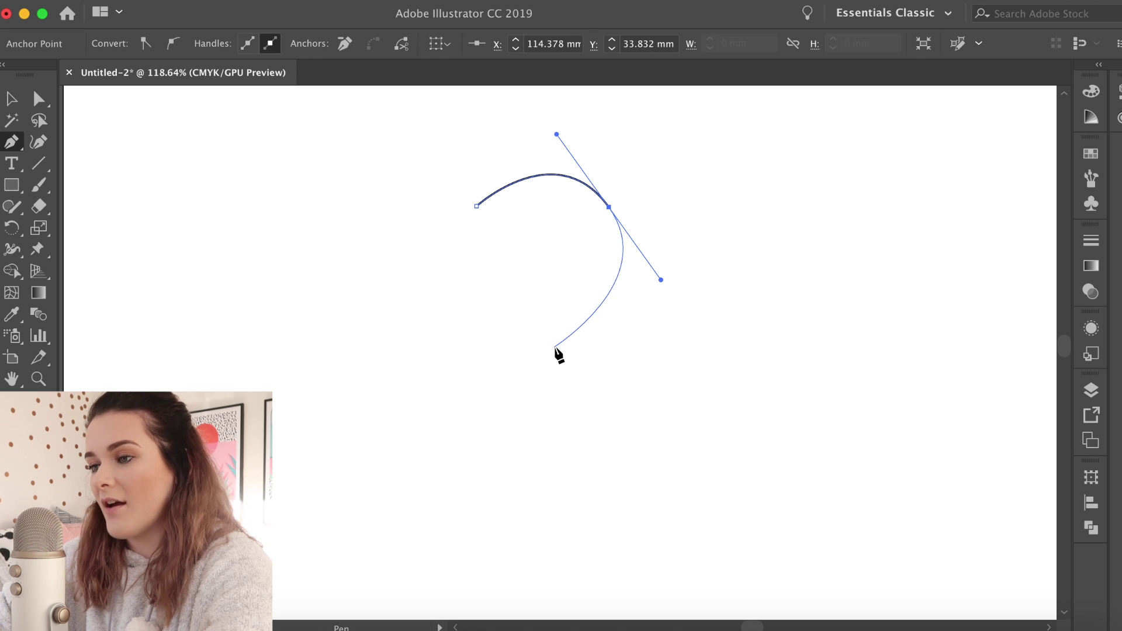
click(561, 346)
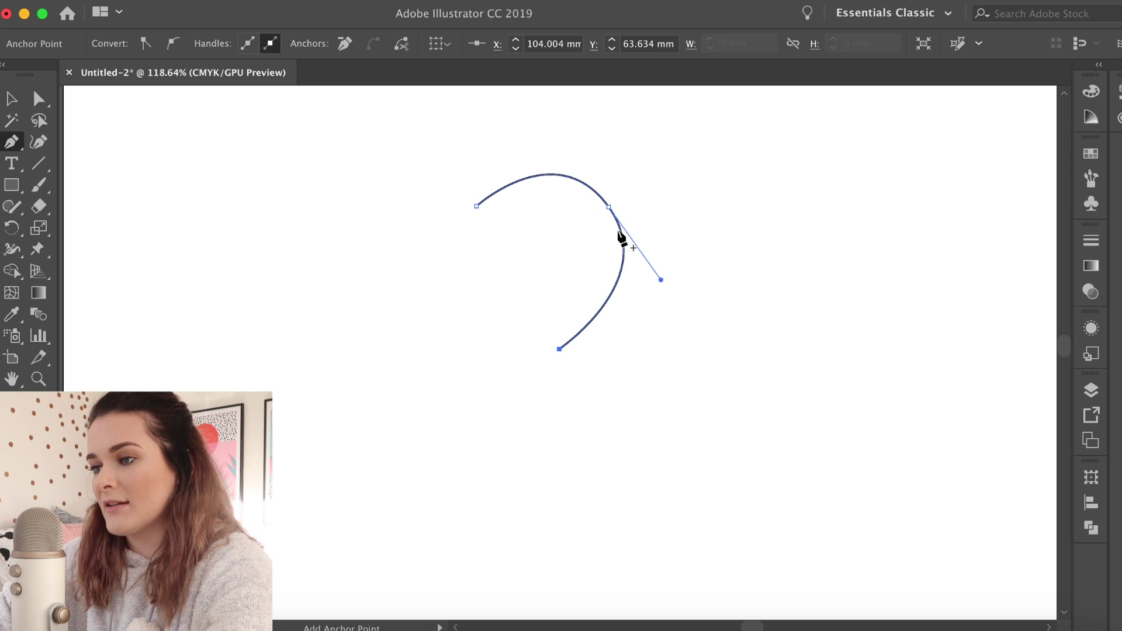
mouse_move(538, 355)
mouse_down()
mouse_move(496, 285)
mouse_move(542, 208)
mouse_up()
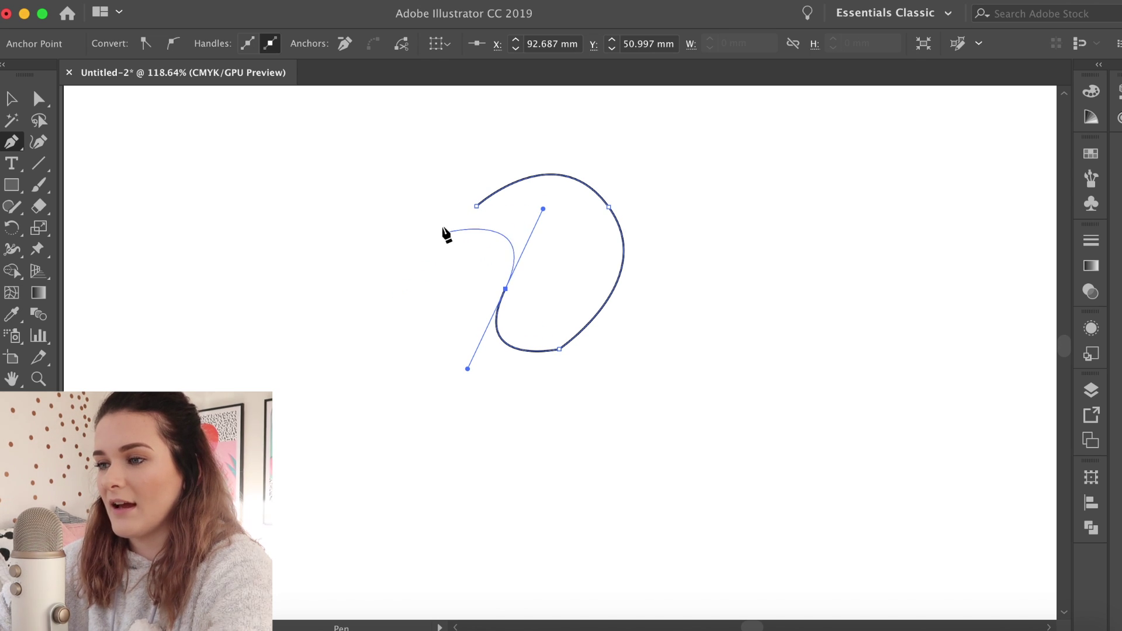
click(477, 207)
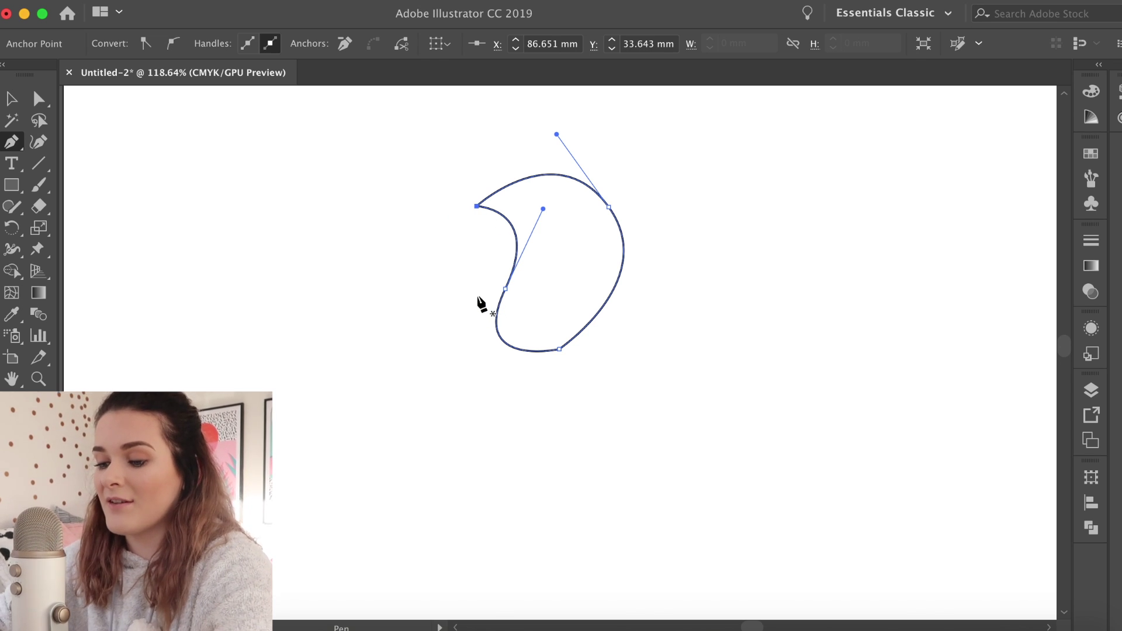
Delete the practice path and save the blank document.
key(BackSpace)
key(p)
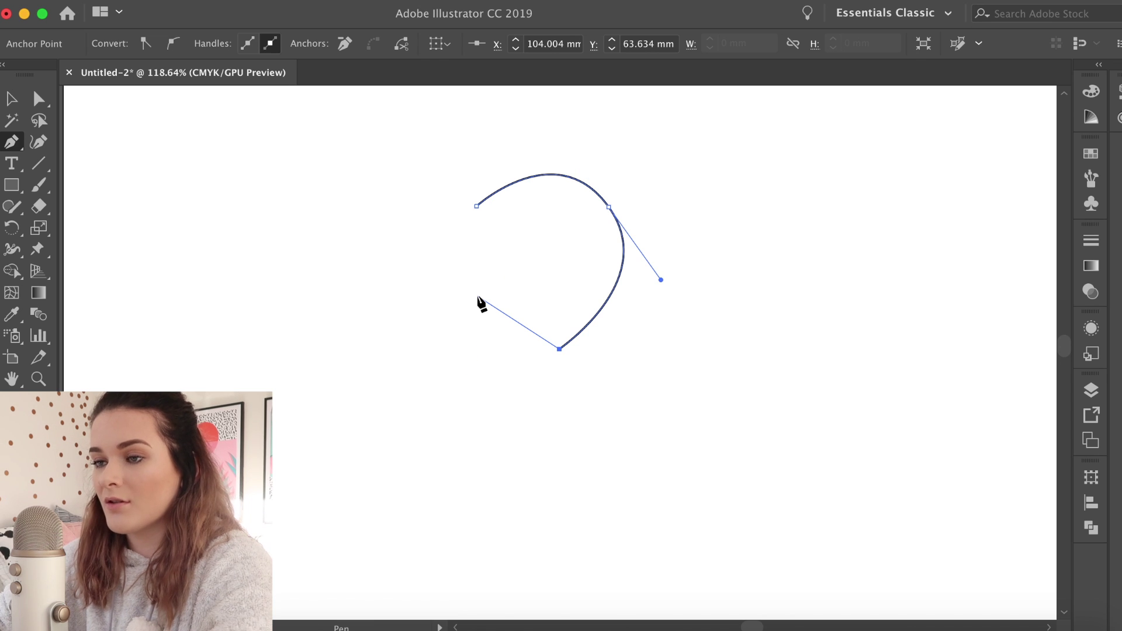
key(BackSpace)
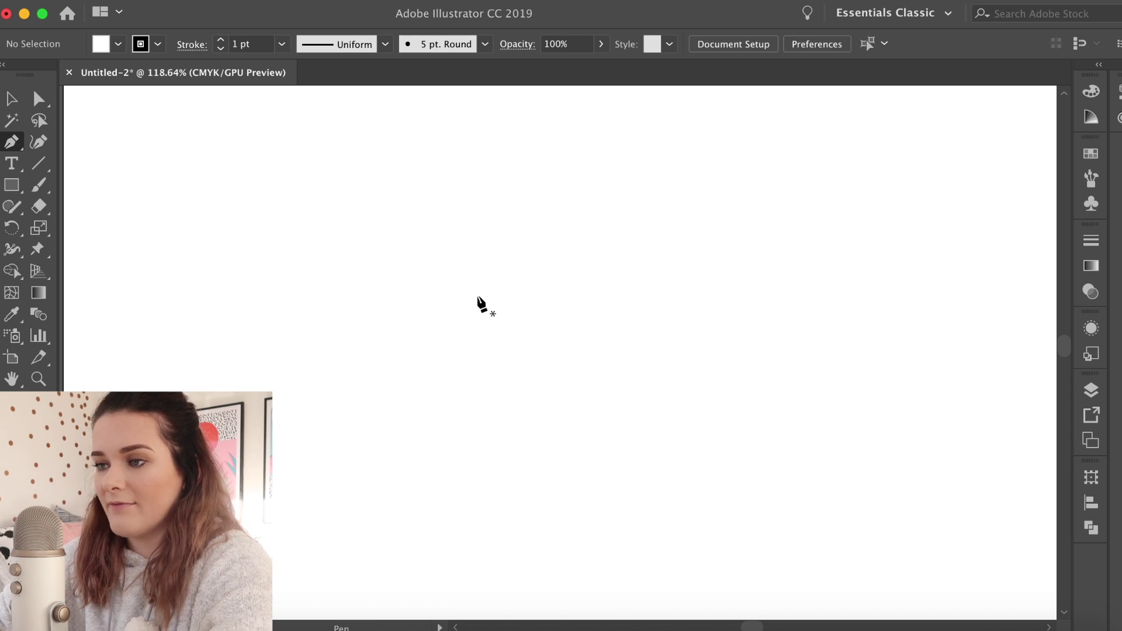
key(ctrl+s)
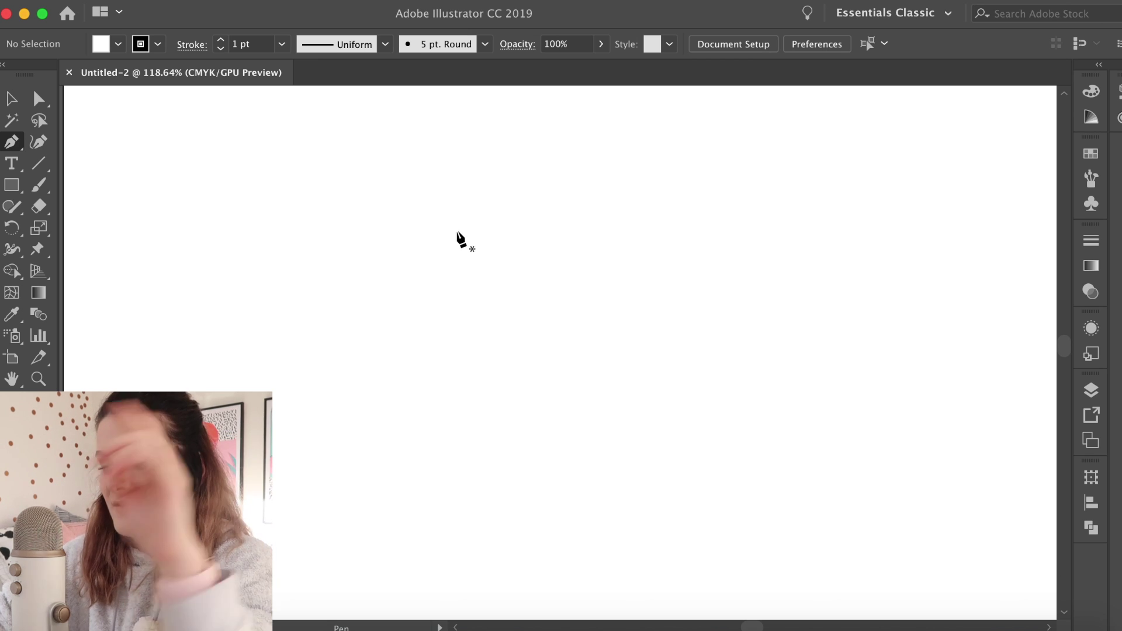
click(465, 220)
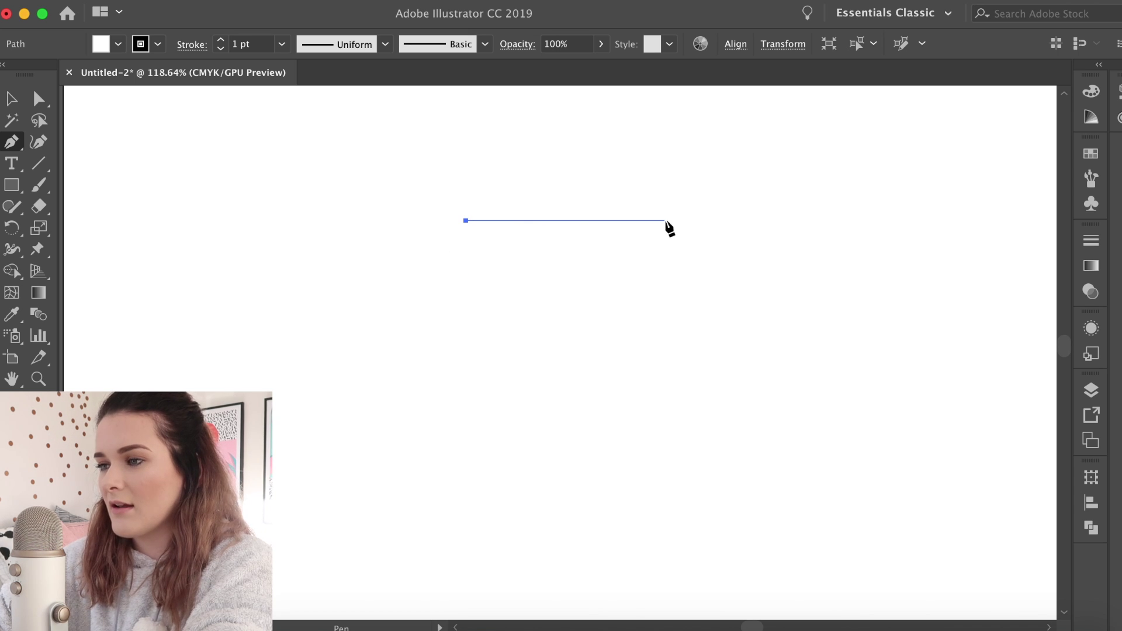
drag(667, 220, 678, 259)
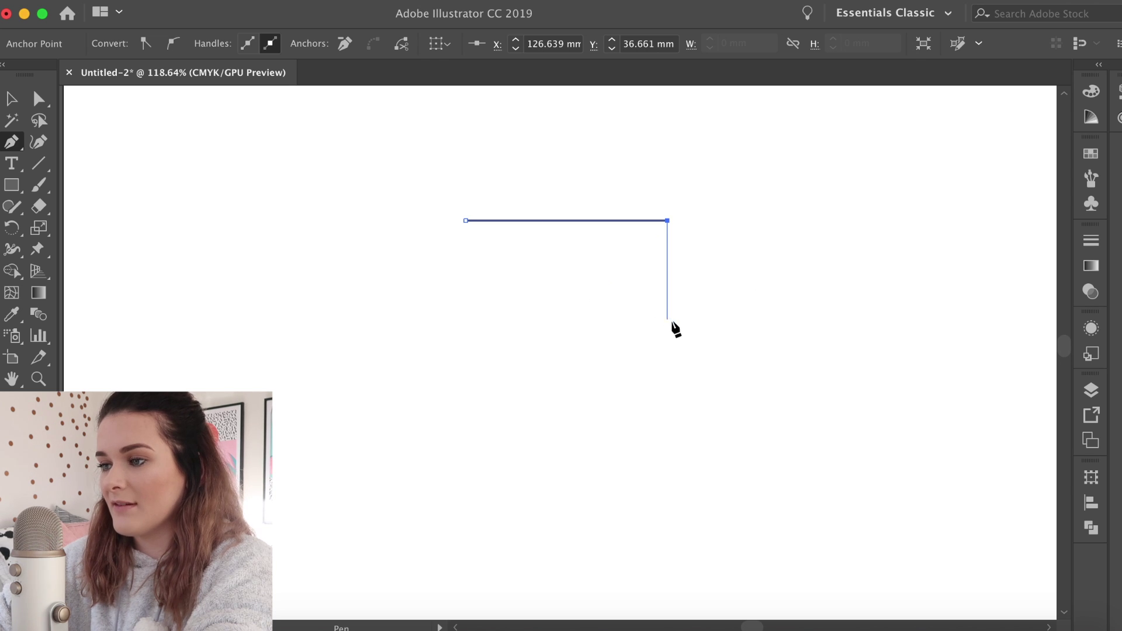
click(667, 403)
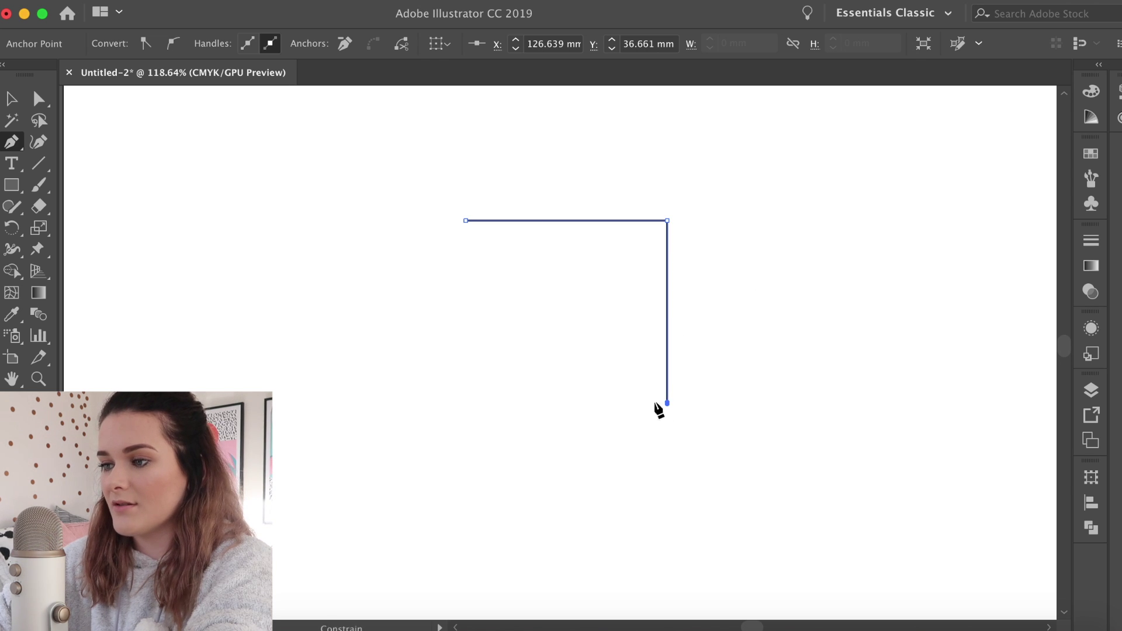
click(463, 403)
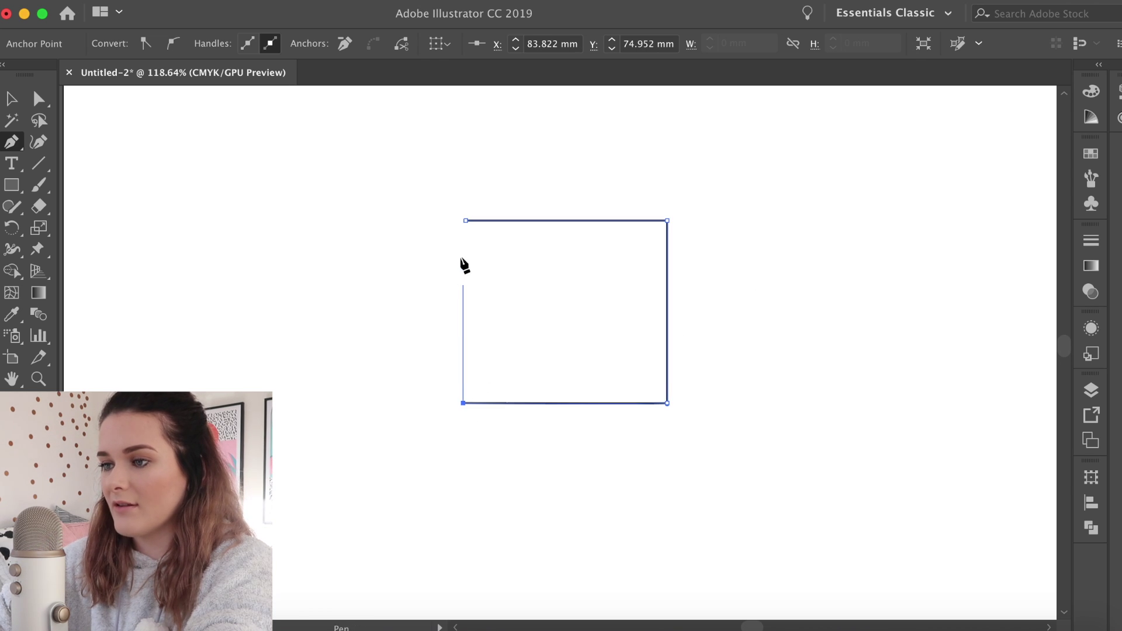
click(465, 220)
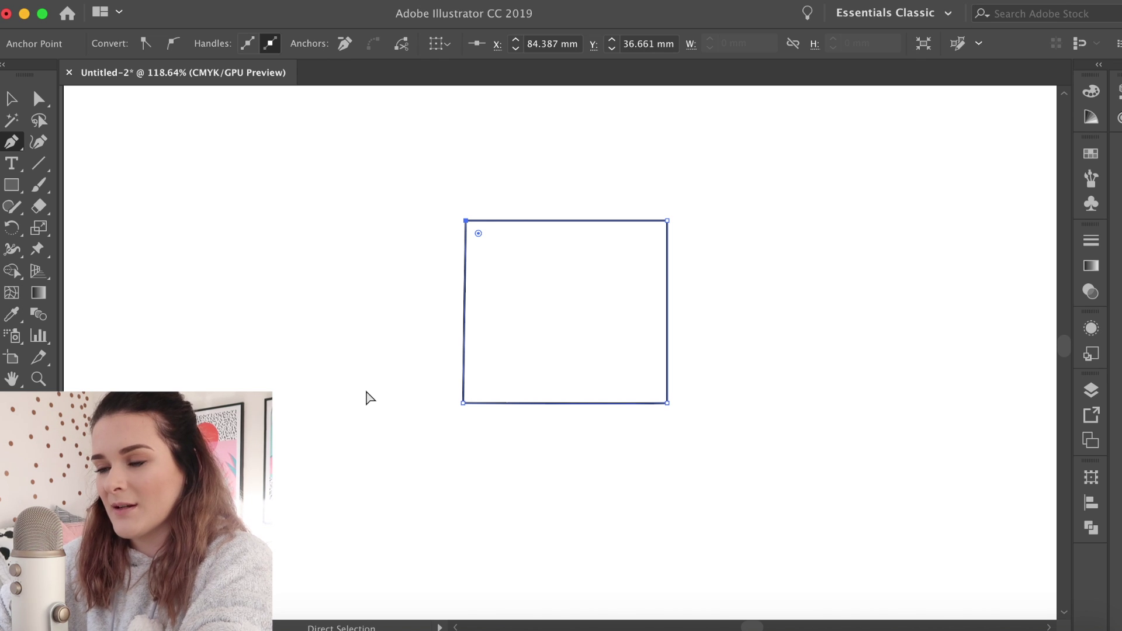
key(ctrl+z)
key(ctrl+z)
key(ctrl+z)
key(ctrl+z)
key(ctrl+z)
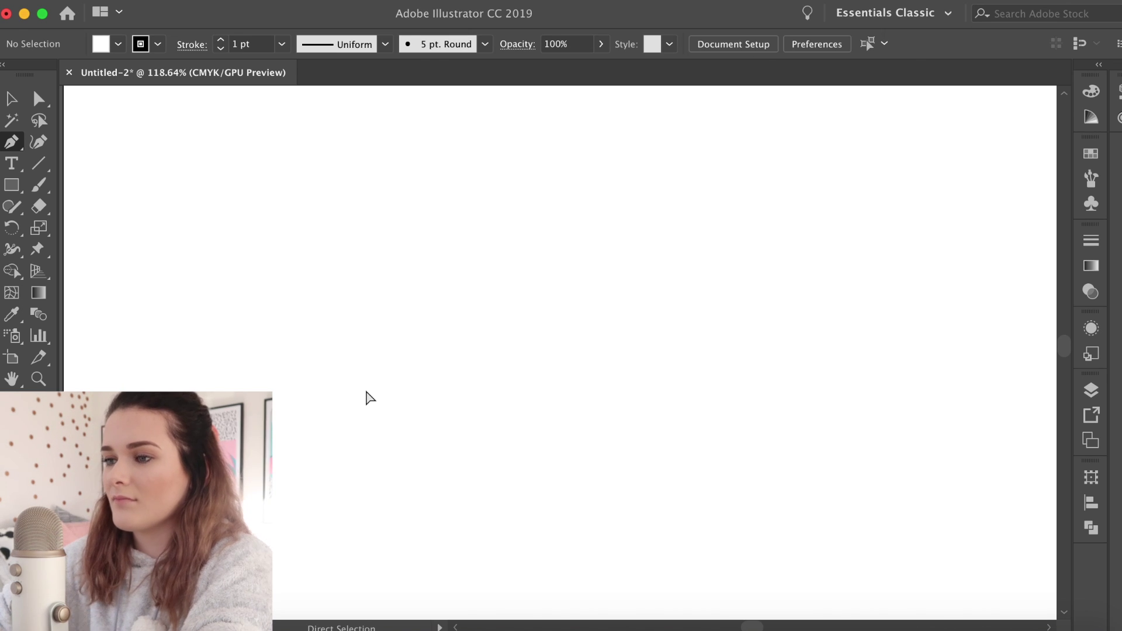
key(ctrl+z)
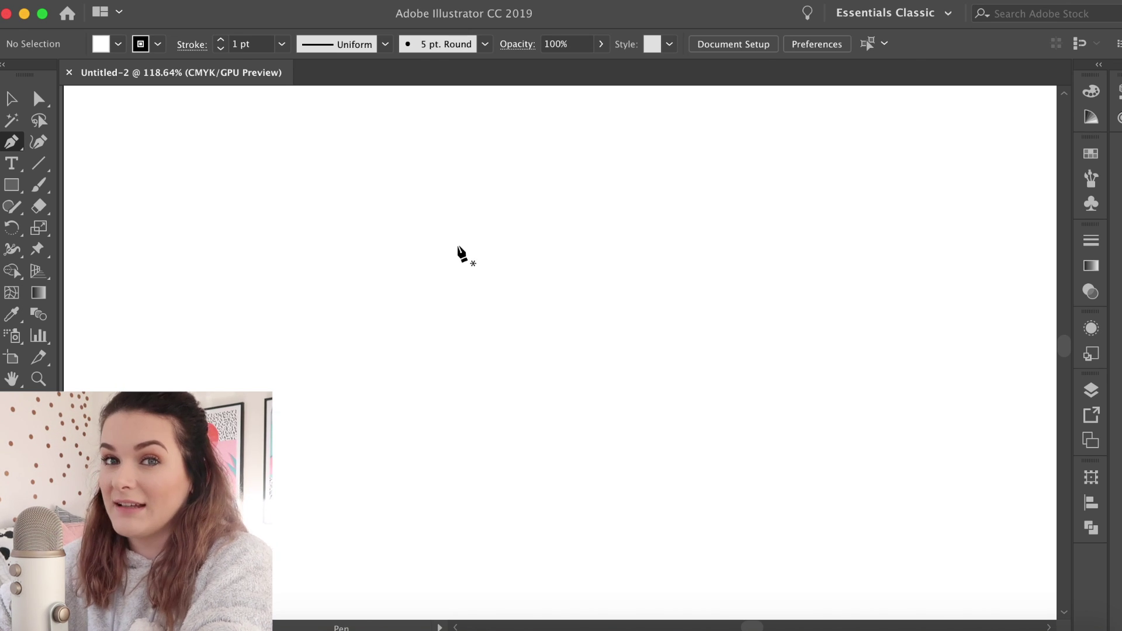
Draw a demo pen path with a first anchor and two curved anchors showing handles.
click(444, 212)
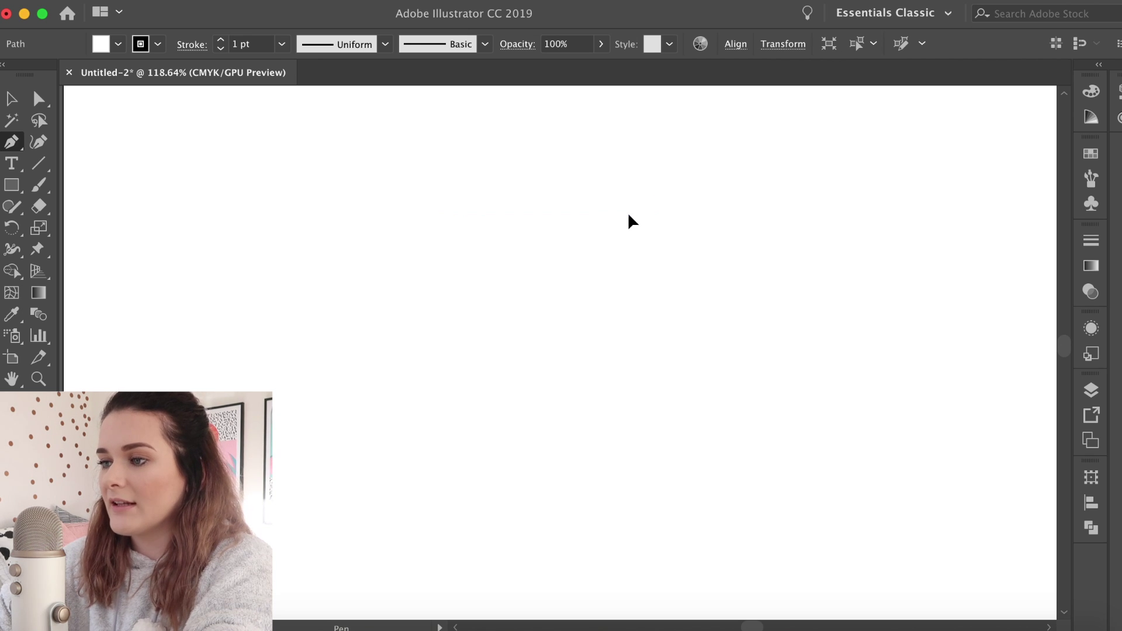
drag(628, 213, 628, 371)
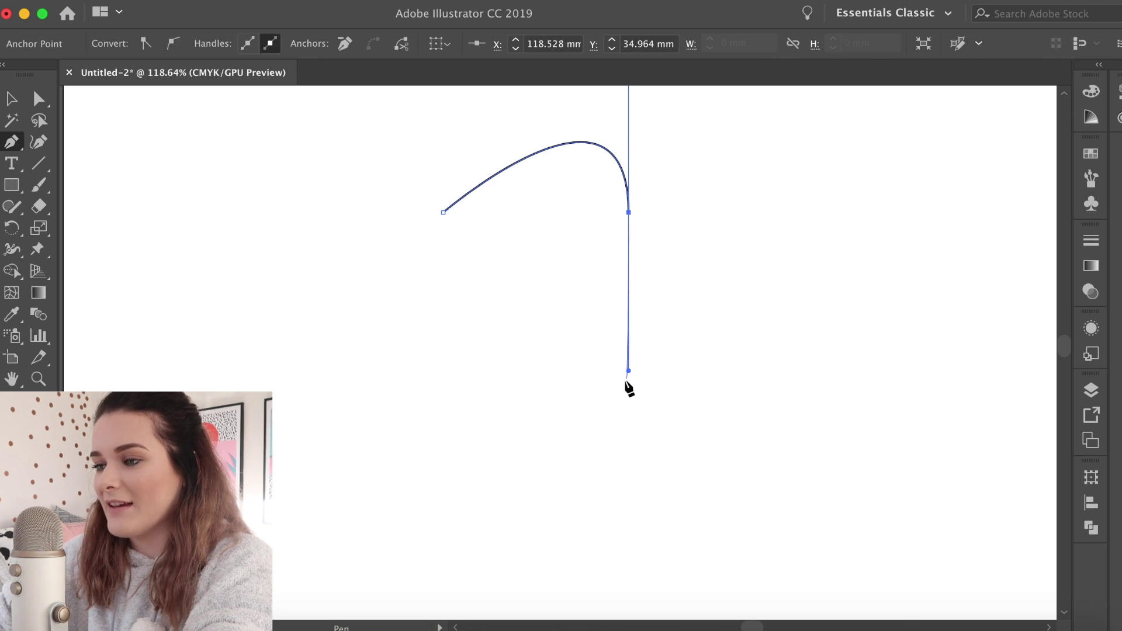
mouse_move(492, 348)
mouse_down()
mouse_move(473, 348)
mouse_move(471, 258)
mouse_move(545, 272)
mouse_move(574, 327)
mouse_move(533, 385)
mouse_move(452, 404)
mouse_move(380, 350)
mouse_move(348, 357)
mouse_move(441, 367)
mouse_up()
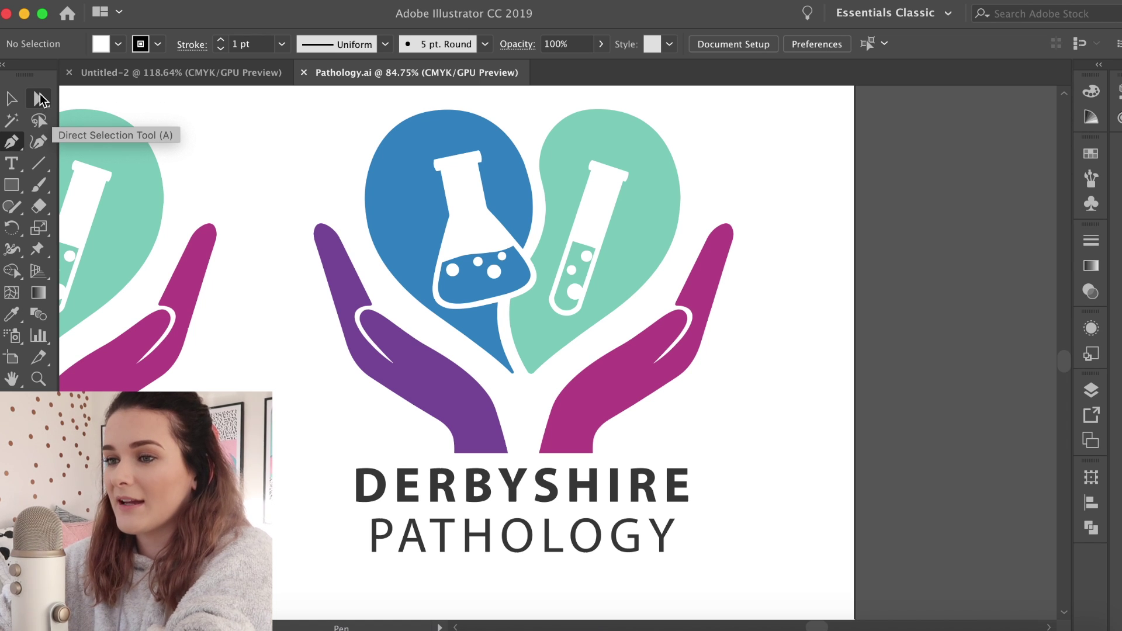
Use Direct Selection on the blue heart's anchors and pull its left side outward.
key(a)
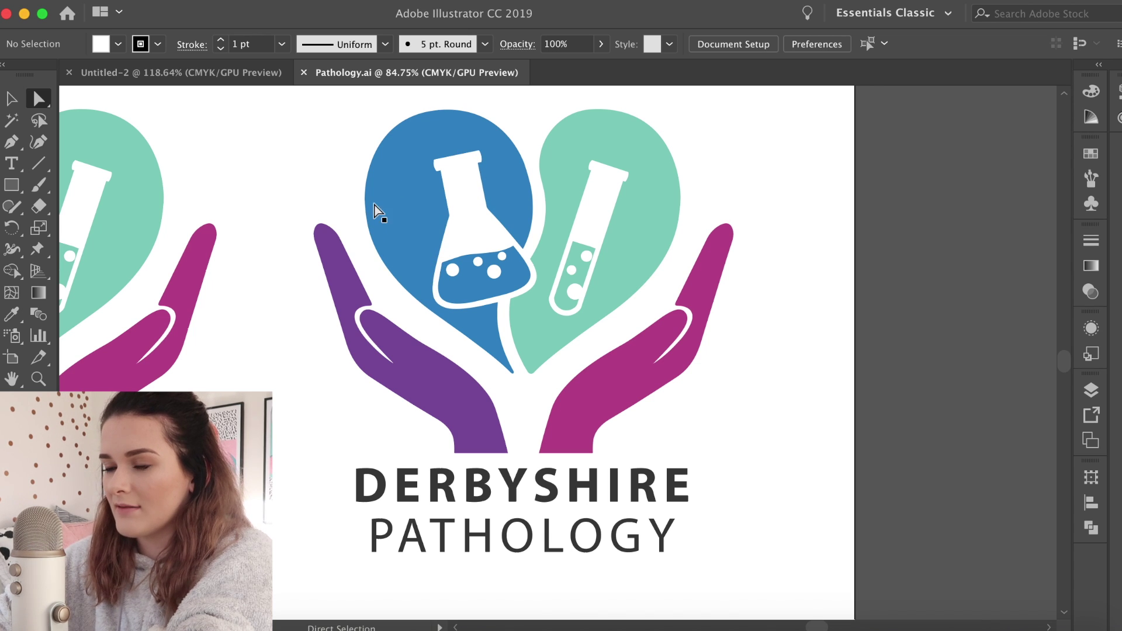
click(386, 188)
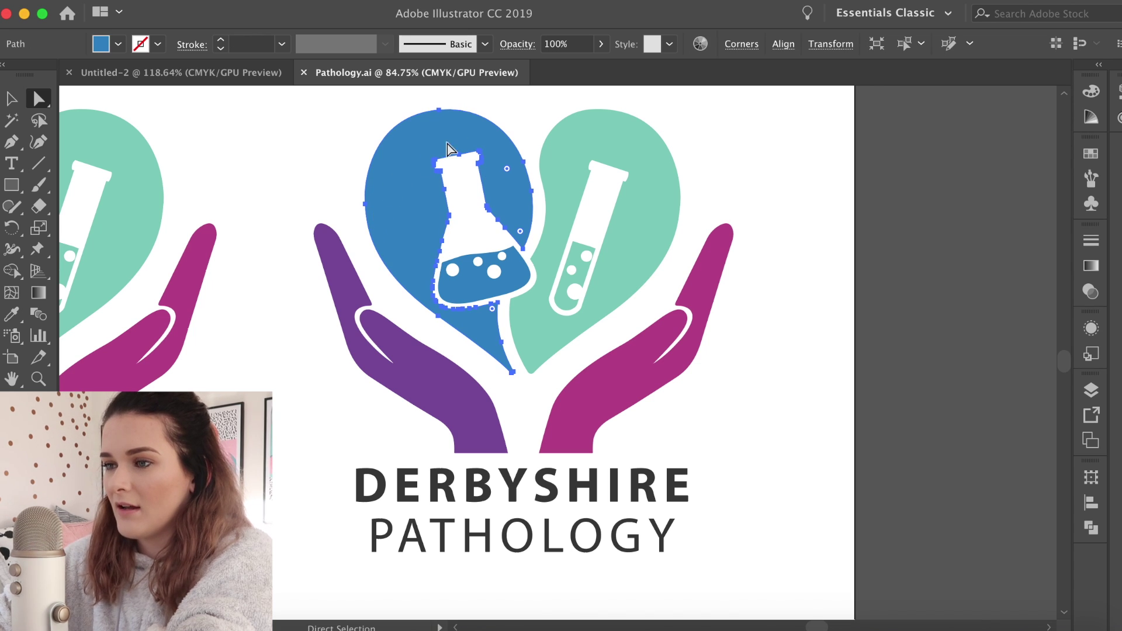
click(439, 109)
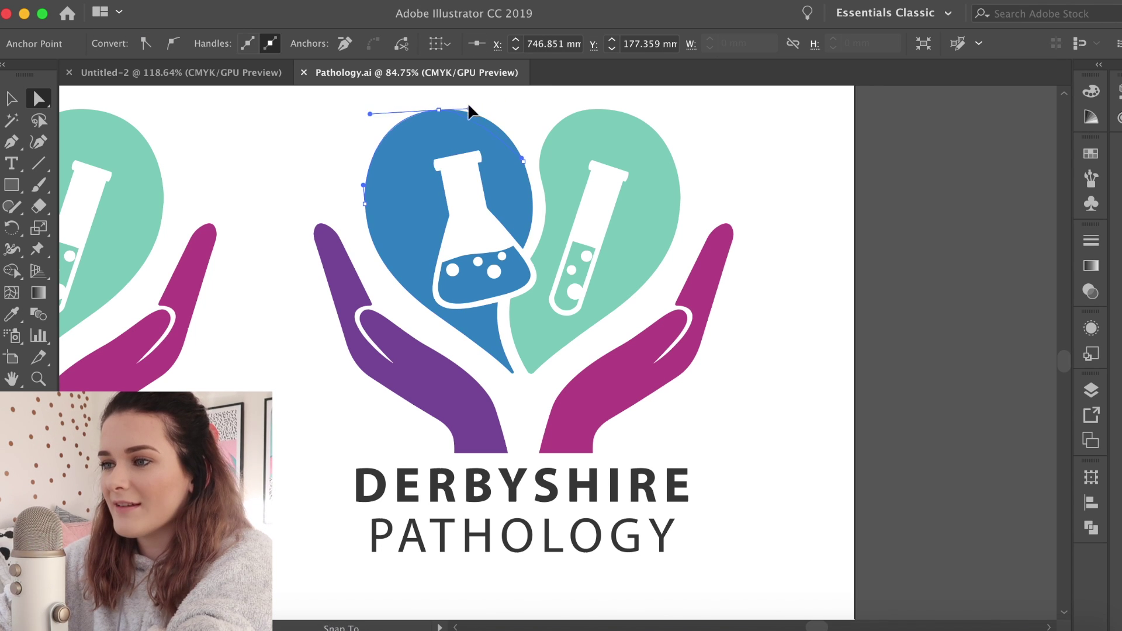
scroll(468, 103, up, 2)
key(s)
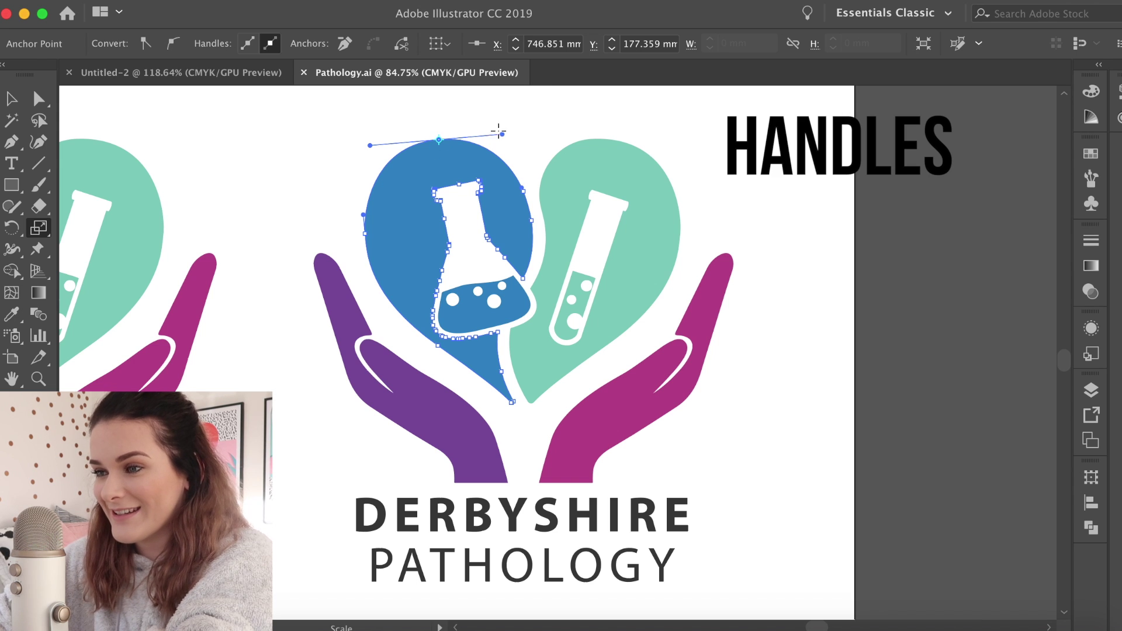
key(p)
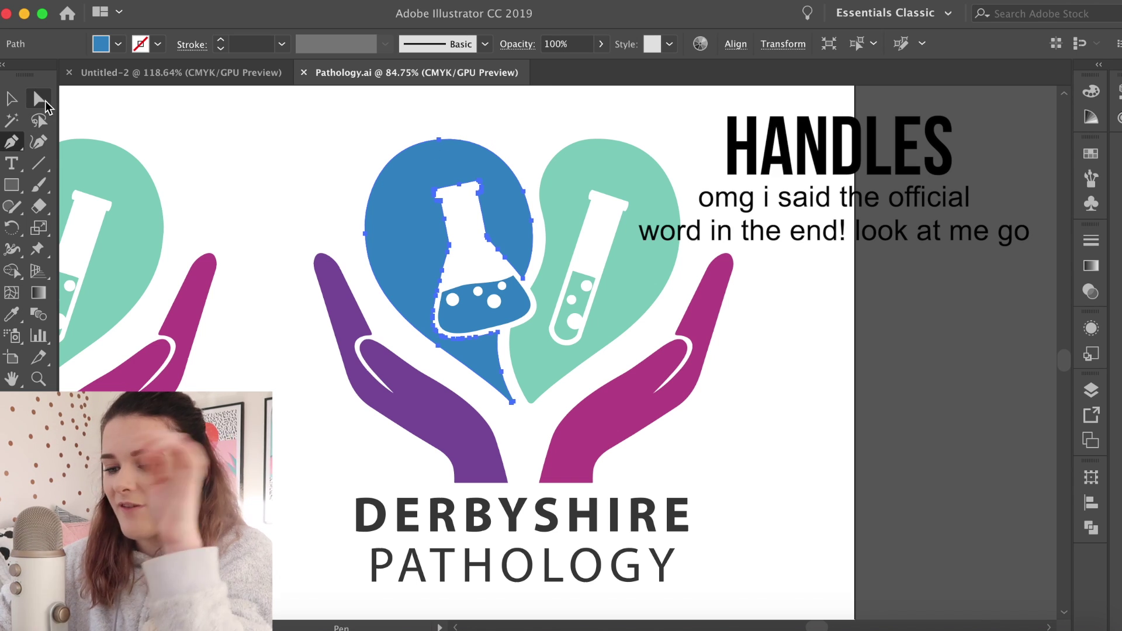
key(a)
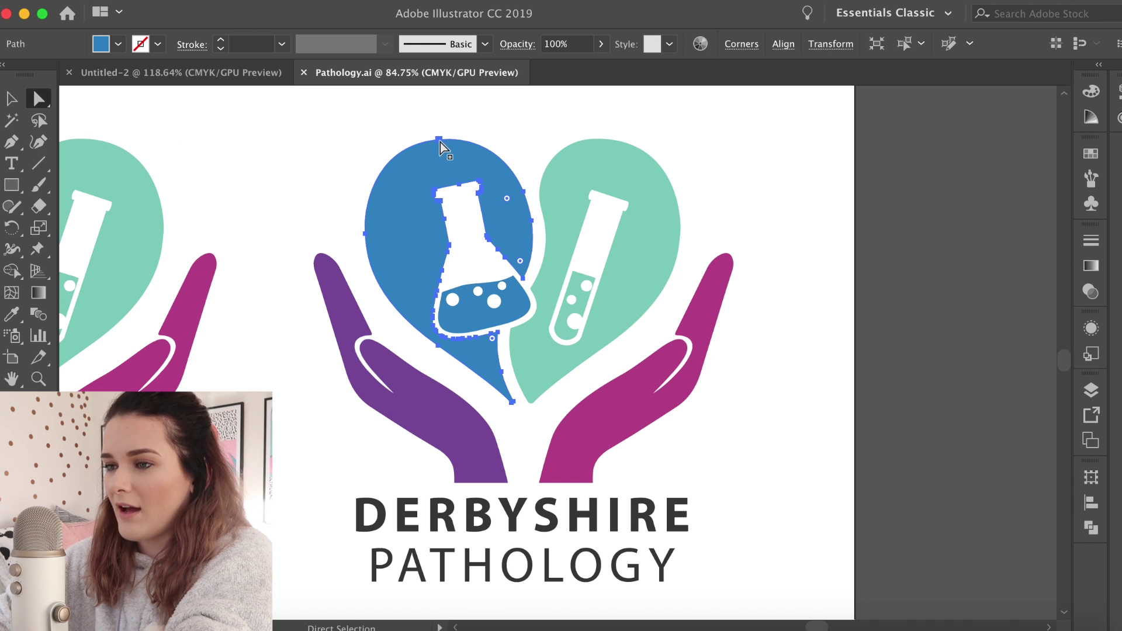
mouse_move(364, 234)
mouse_down()
mouse_move(339, 233)
mouse_move(364, 233)
mouse_up()
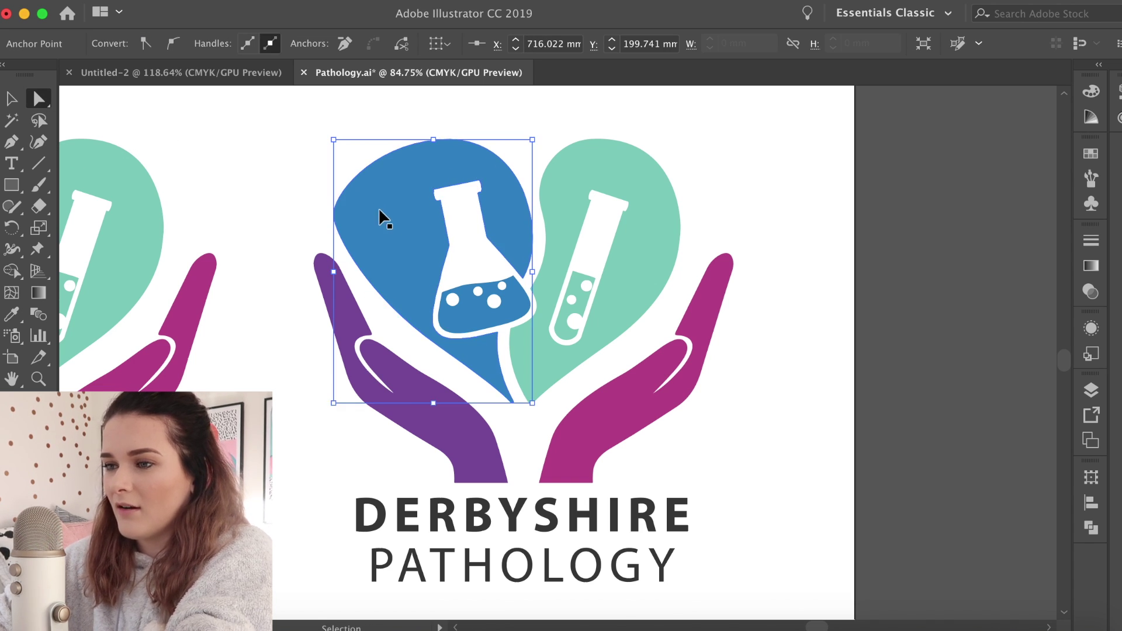
Zoom into the flask and drag its shoulder anchor and handle to test reshaping the curve.
scroll(380, 224, up, 2)
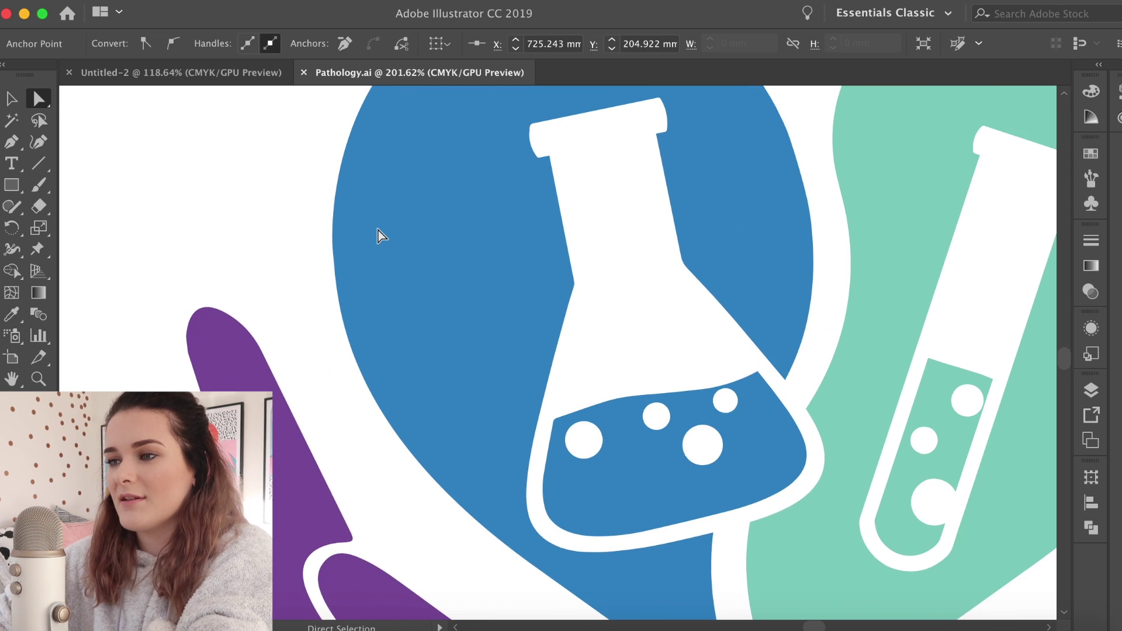
scroll(380, 225, up, 3)
scroll(379, 225, up, 3)
drag(531, 361, 371, 290)
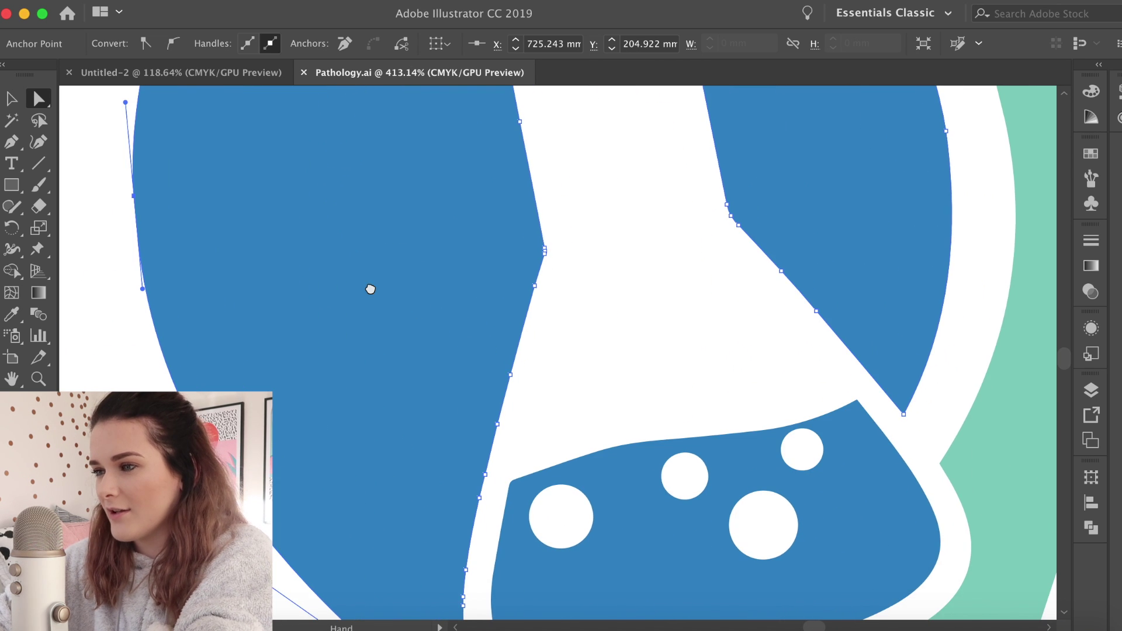
scroll(614, 292, up, 2)
click(559, 325)
scroll(559, 326, up, 1)
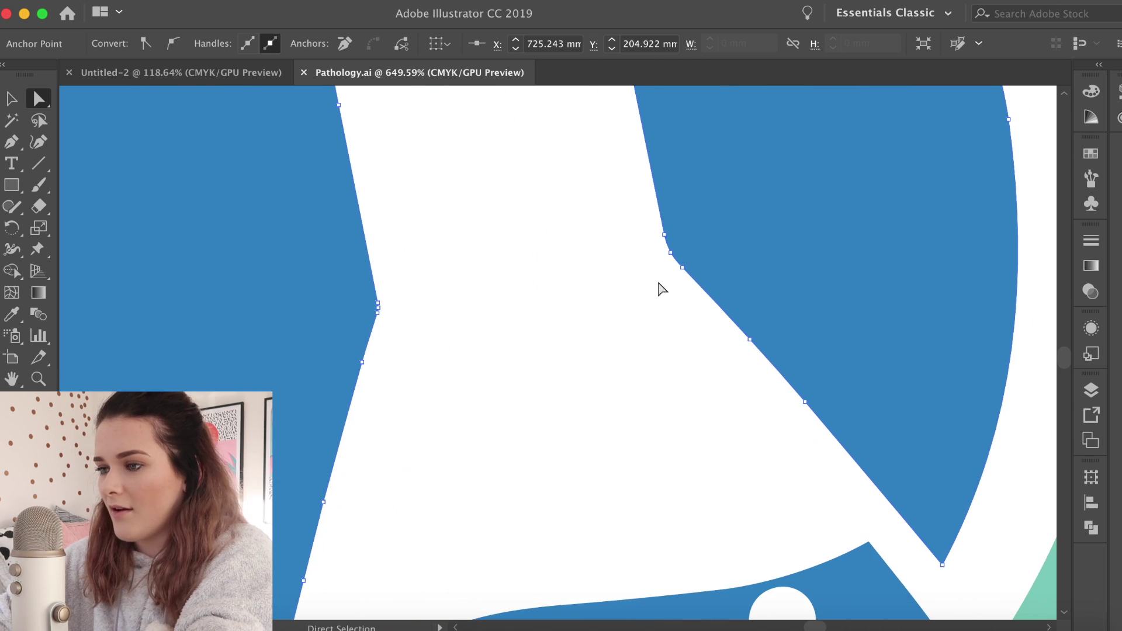
scroll(659, 288, up, 2)
scroll(655, 245, up, 1)
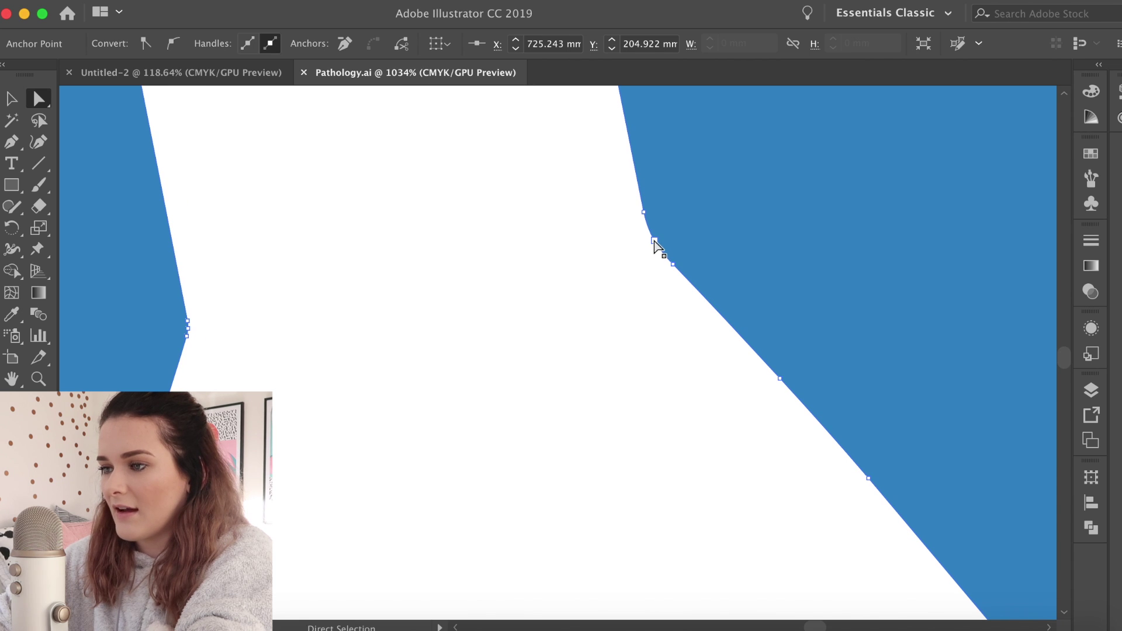
mouse_move(654, 241)
mouse_down()
mouse_move(615, 261)
mouse_move(625, 296)
mouse_move(652, 316)
mouse_up()
drag(608, 253, 559, 217)
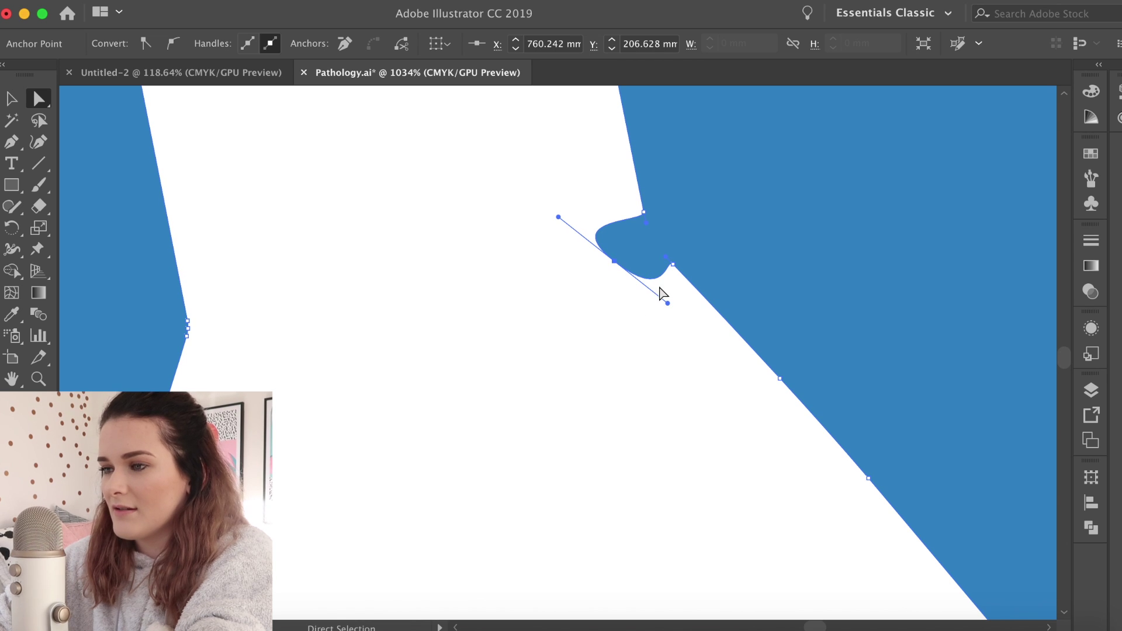
Undo both flask edits and re-frame the whole logo.
key(super+z)
key(super+z)
key(super+z)
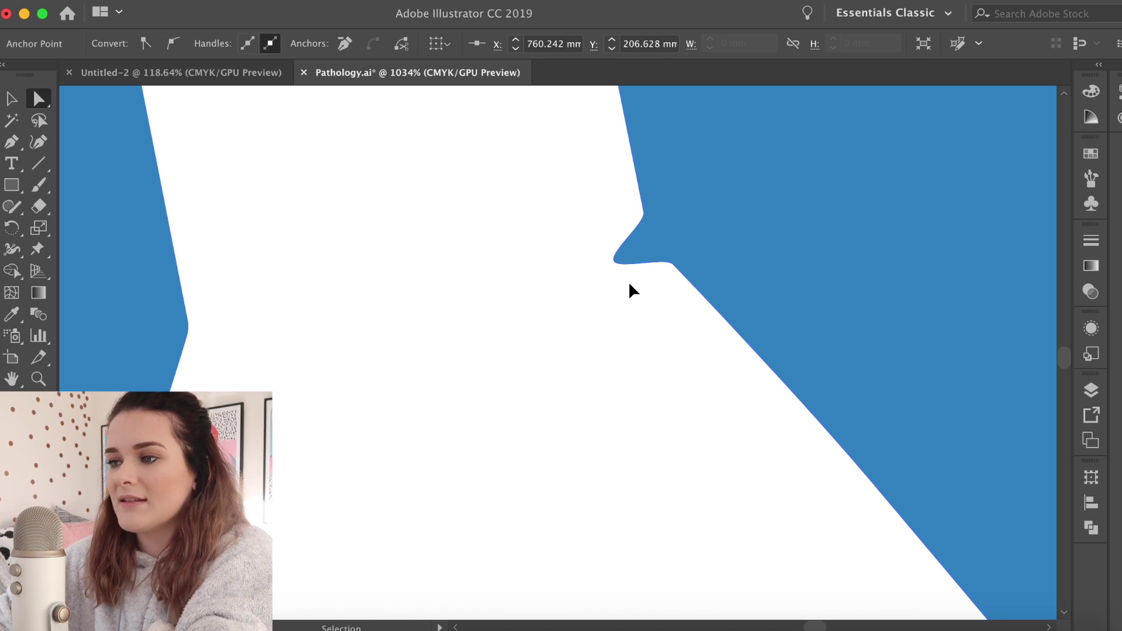
key(super+z)
key(super+0)
key(super+equal)
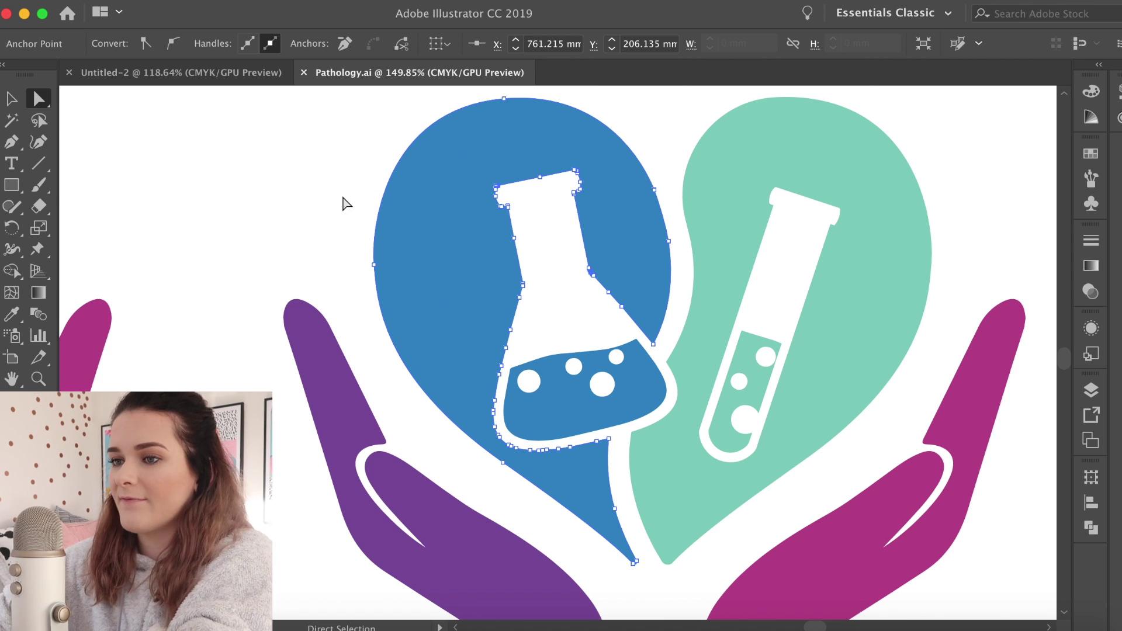
Move the blue heart down-left and enlarge it slightly, undoing an overly wide stretch.
click(12, 99)
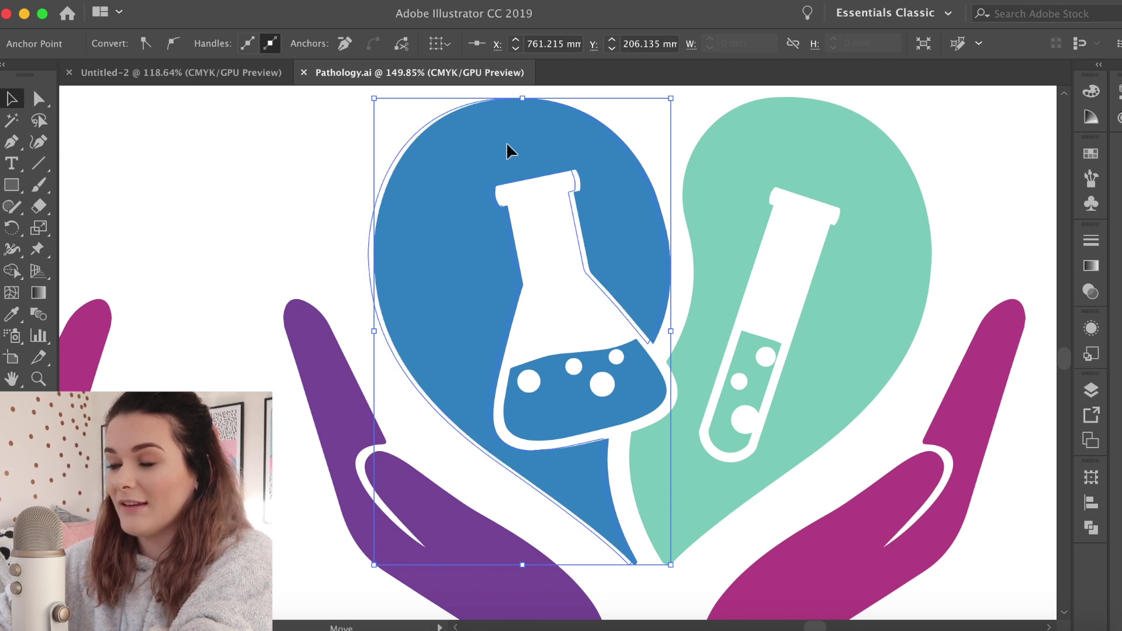
mouse_move(496, 145)
mouse_down()
mouse_move(424, 229)
mouse_move(429, 280)
mouse_up()
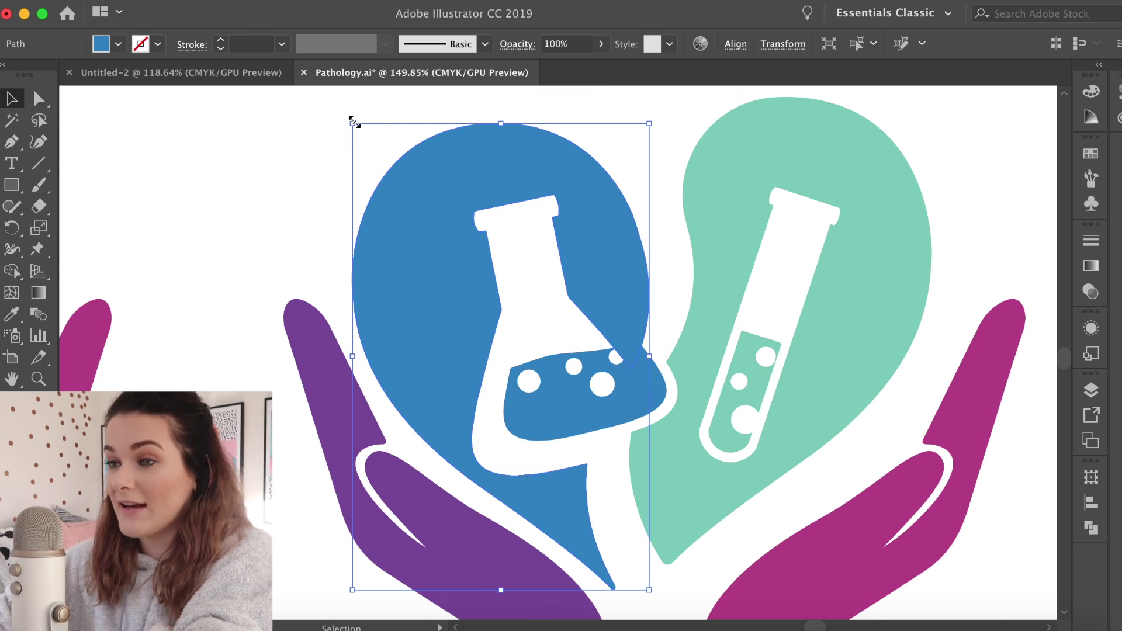
mouse_move(355, 123)
mouse_down()
mouse_move(266, 153)
mouse_move(170, 154)
mouse_up()
key(ctrl+z)
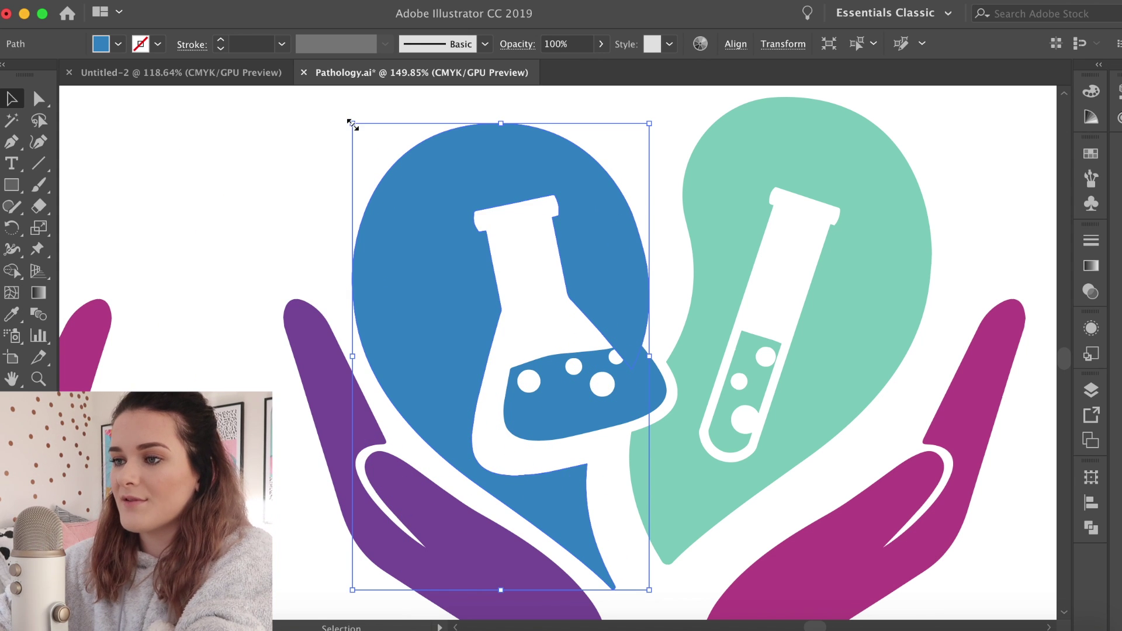
mouse_move(351, 124)
mouse_down()
mouse_move(360, 118)
mouse_move(438, 168)
mouse_move(494, 233)
mouse_move(339, 175)
mouse_move(312, 191)
mouse_up()
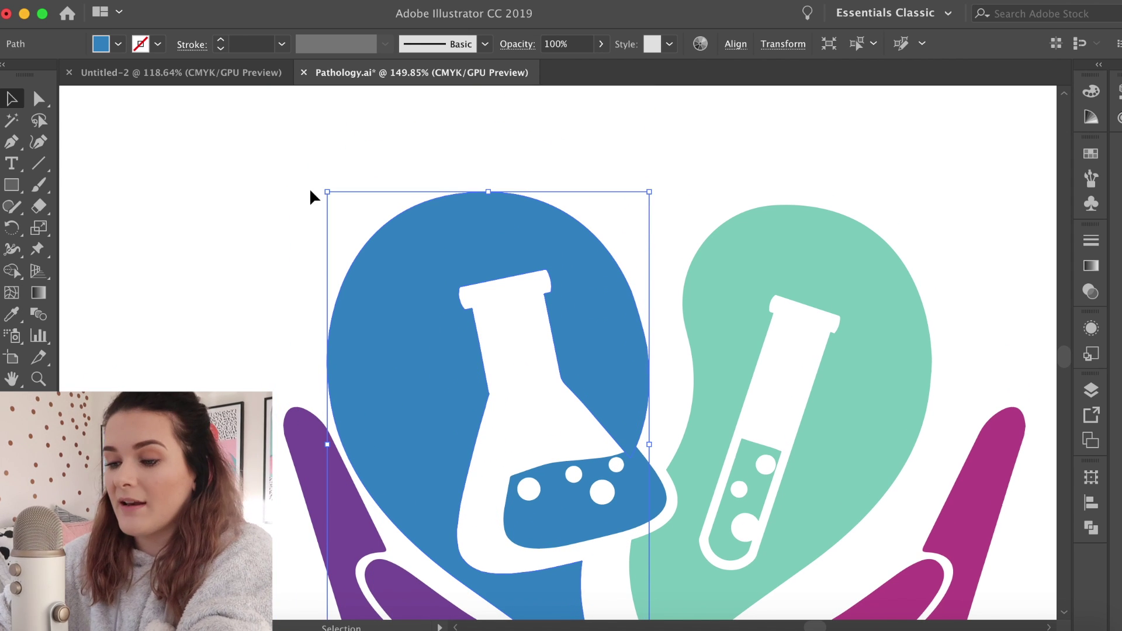
Undo the blue heart resize.
key(ctrl+z)
key(ctrl+z)
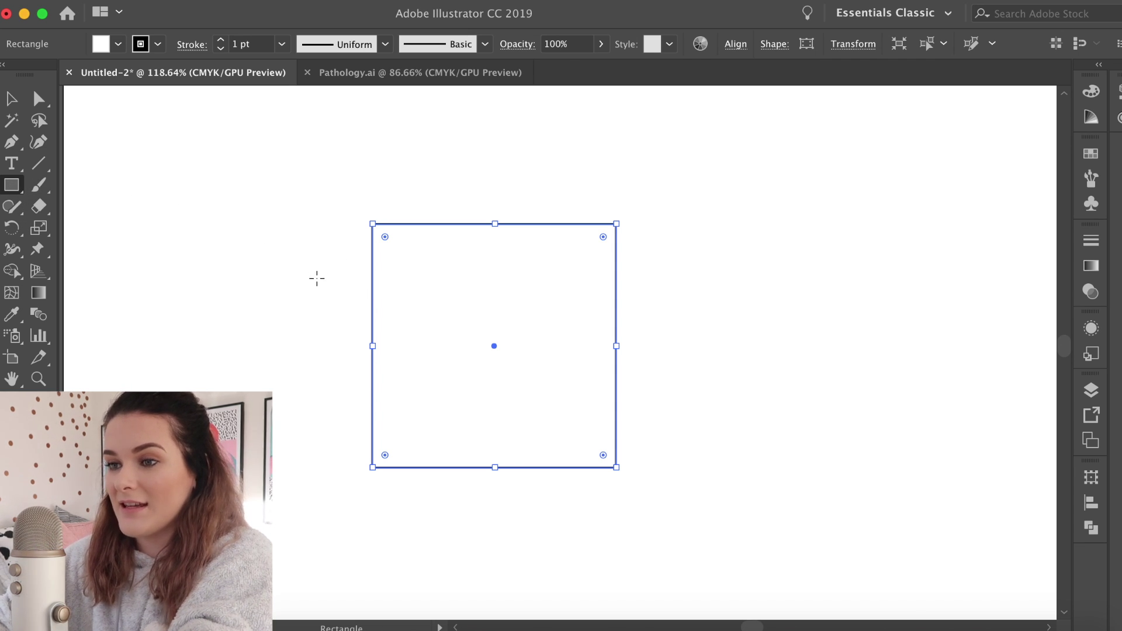
key(a)
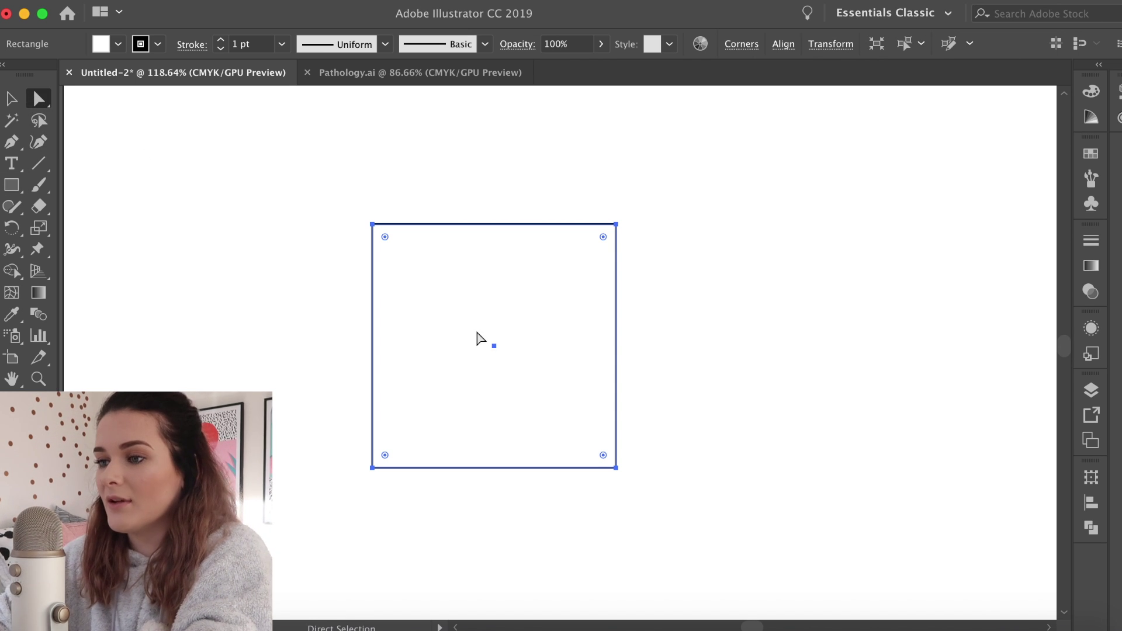
scroll(487, 326, up, 3)
scroll(488, 325, up, 2)
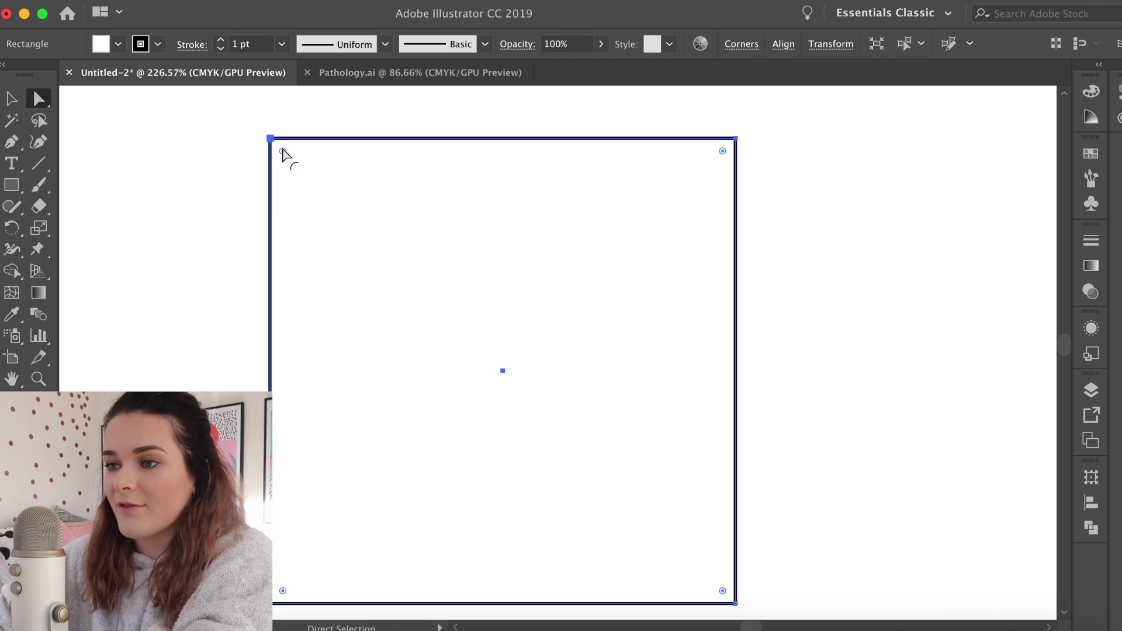
mouse_move(284, 151)
mouse_down()
mouse_move(414, 305)
mouse_move(443, 360)
mouse_move(327, 240)
mouse_move(328, 230)
mouse_move(463, 356)
mouse_move(328, 230)
mouse_move(375, 212)
mouse_move(282, 157)
mouse_up()
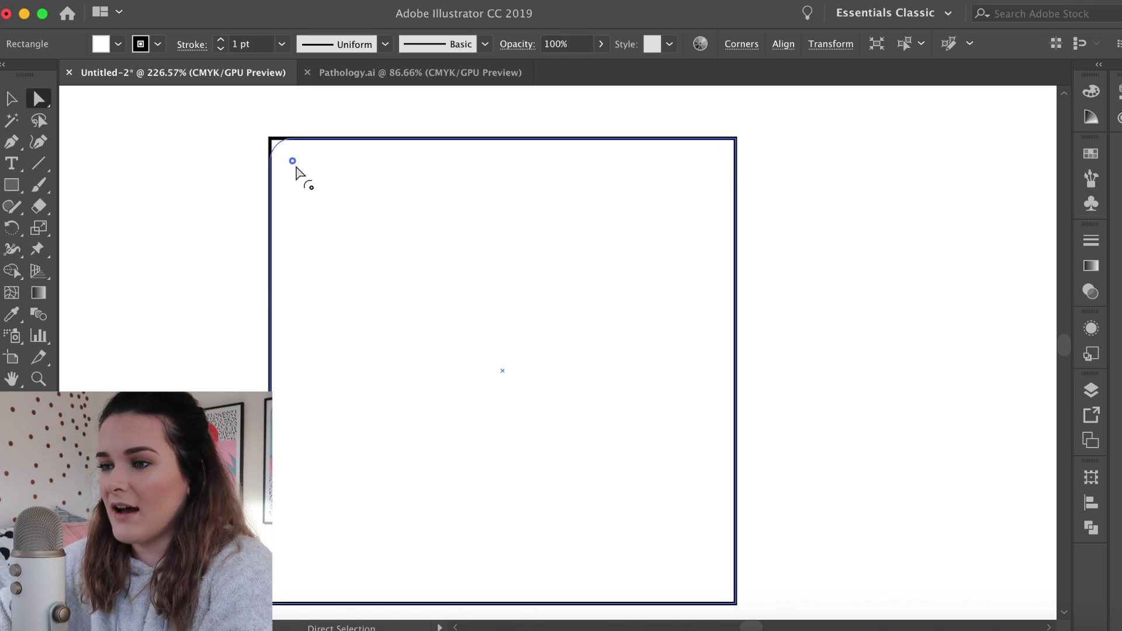
mouse_move(284, 151)
mouse_down()
mouse_move(521, 308)
mouse_move(639, 430)
mouse_up()
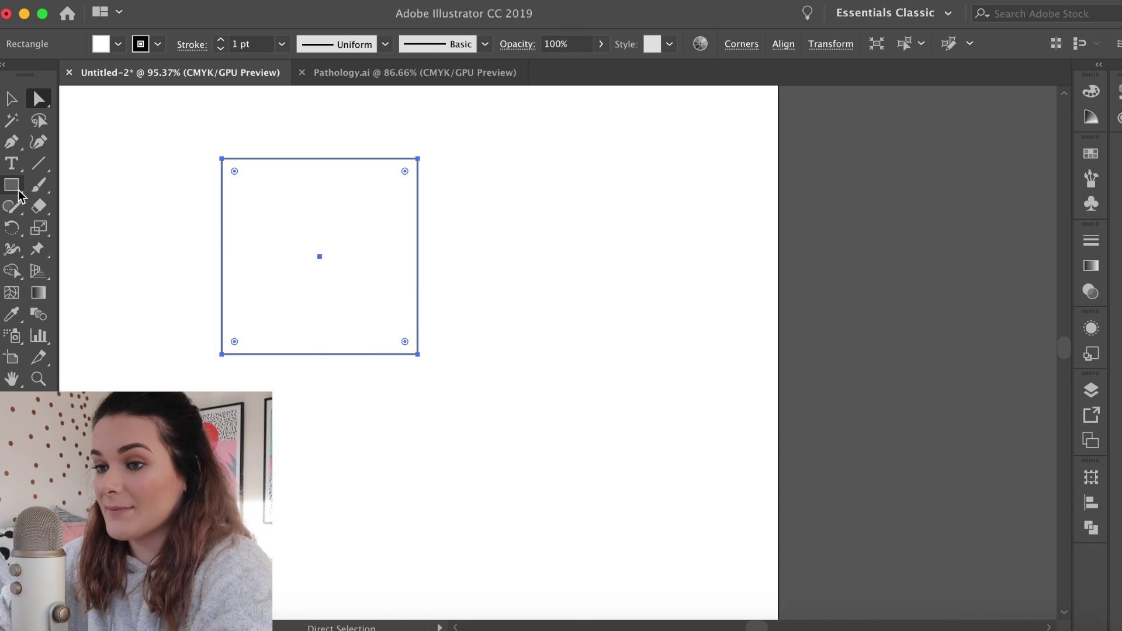
Draw a star beside the square and show its corner widgets with Direct Selection.
click(11, 184)
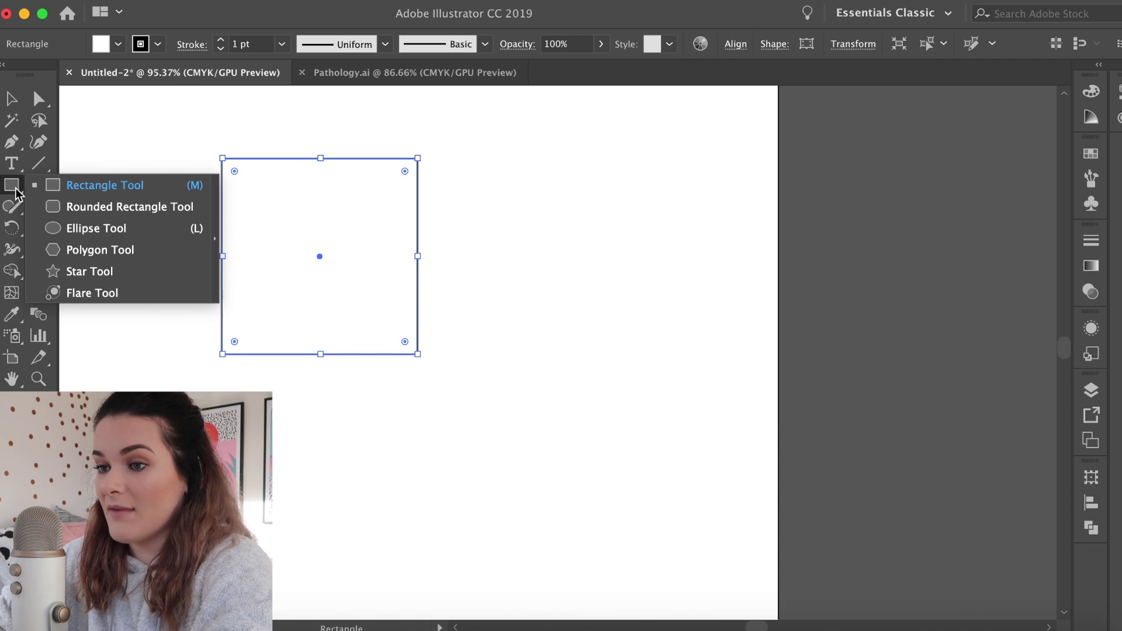
click(93, 272)
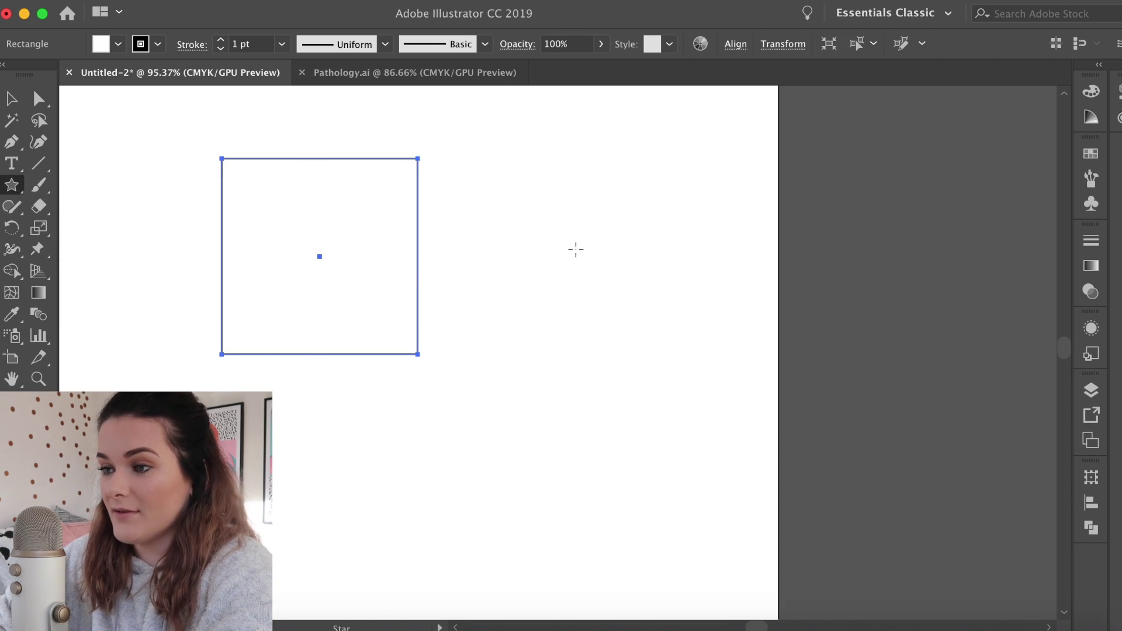
drag(535, 218, 591, 306)
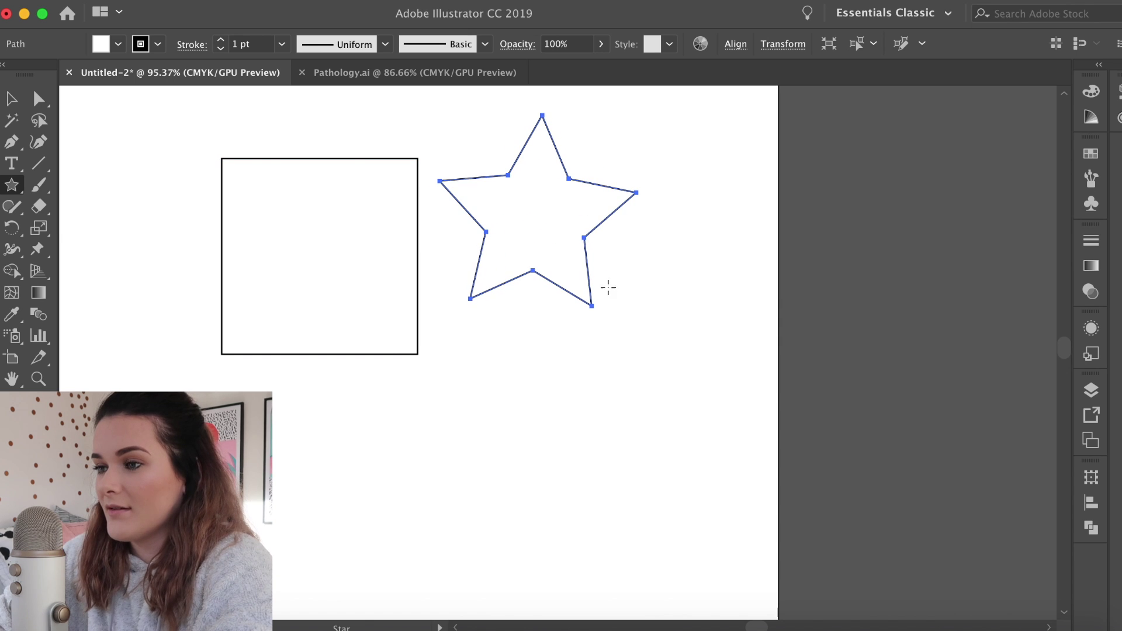
key(a)
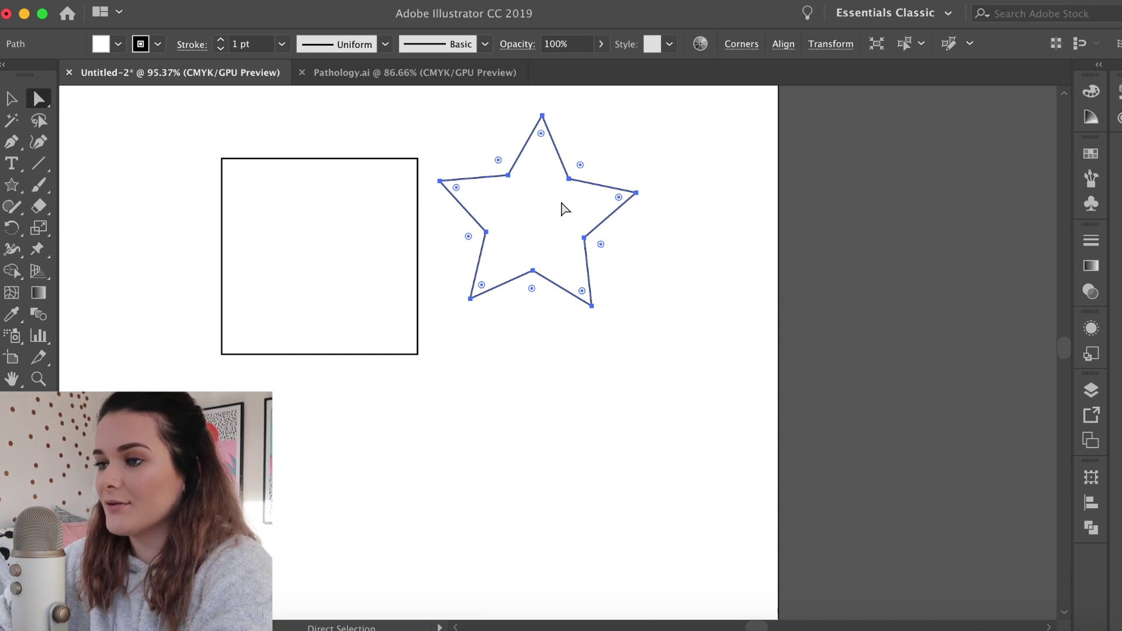
scroll(564, 208, up, 5)
drag(511, 216, 559, 316)
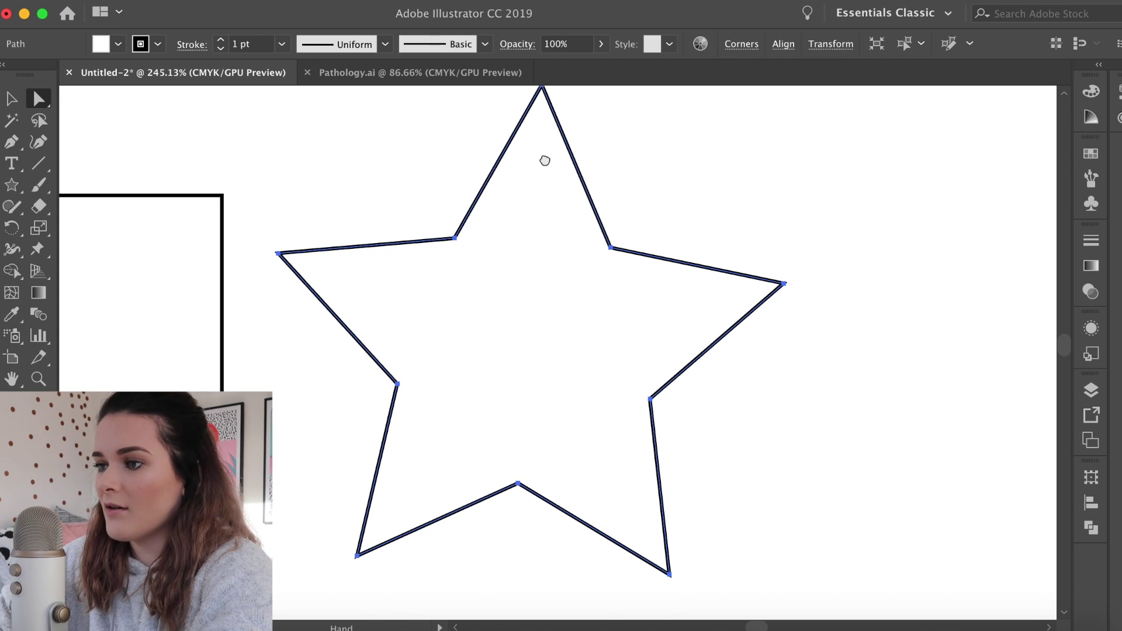
Round the star's points, undoing a single-point rounding before rounding them all.
scroll(544, 158, up, 3)
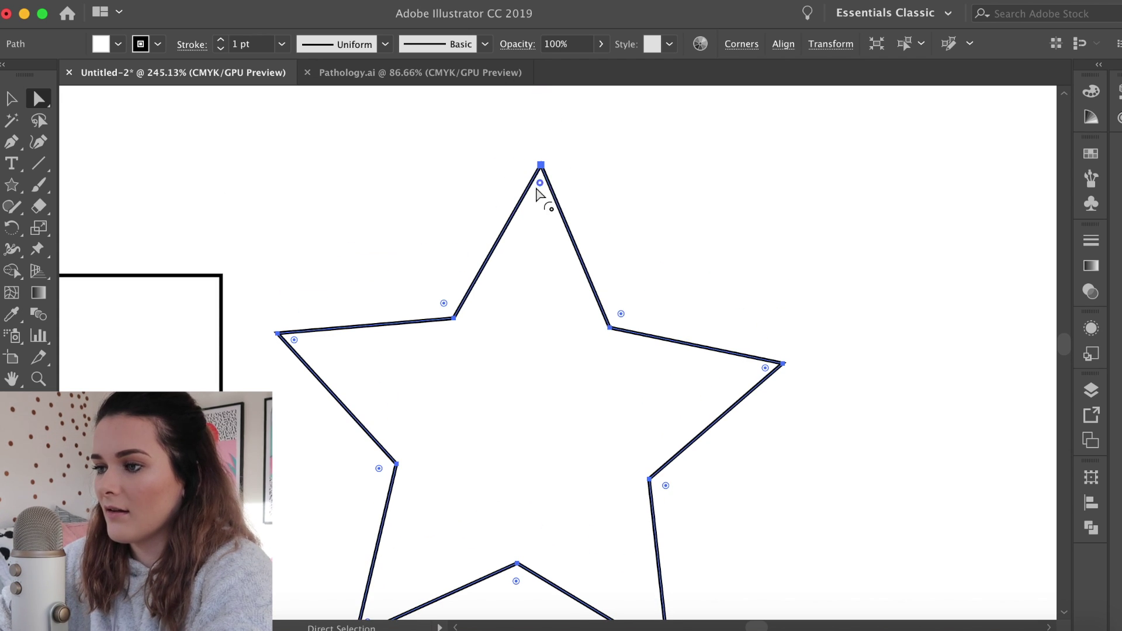
drag(539, 183, 537, 250)
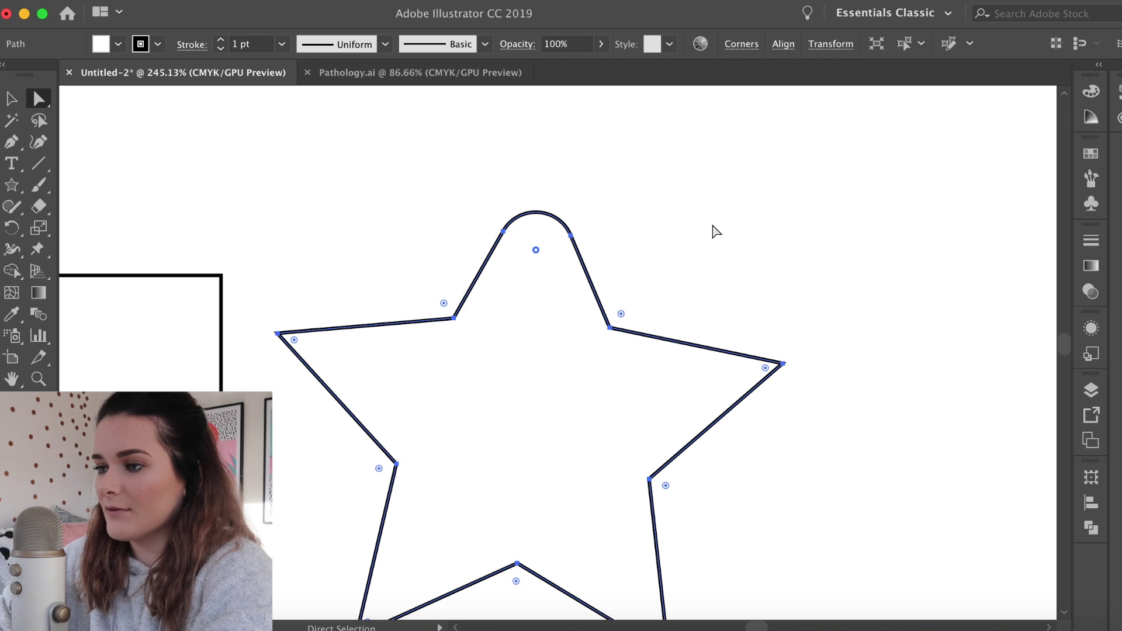
key(ctrl+z)
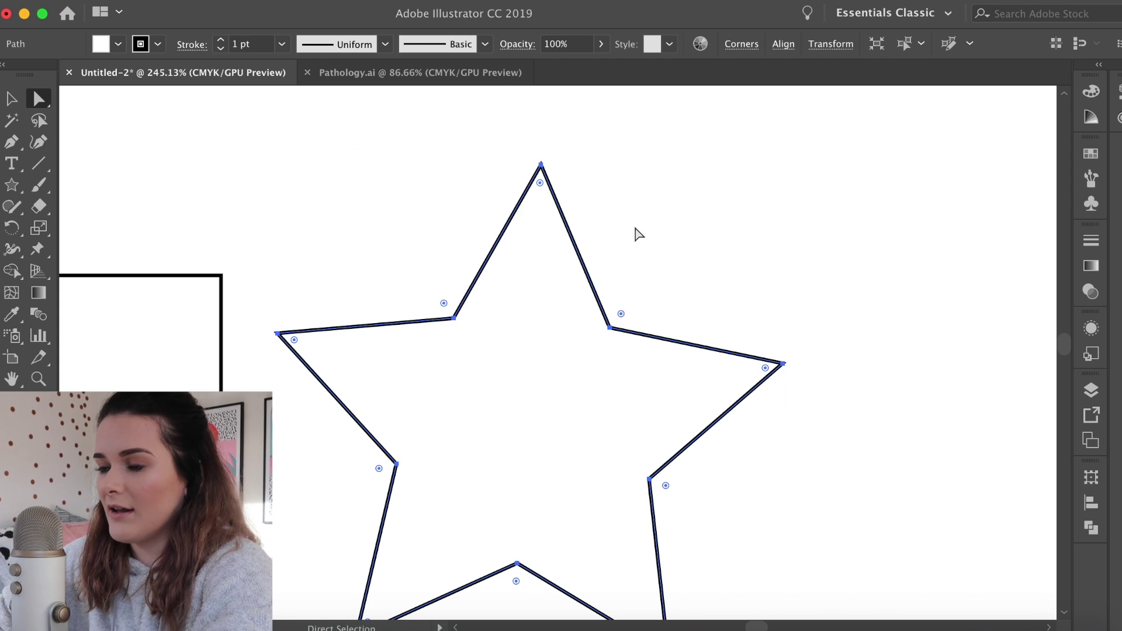
drag(299, 341, 332, 354)
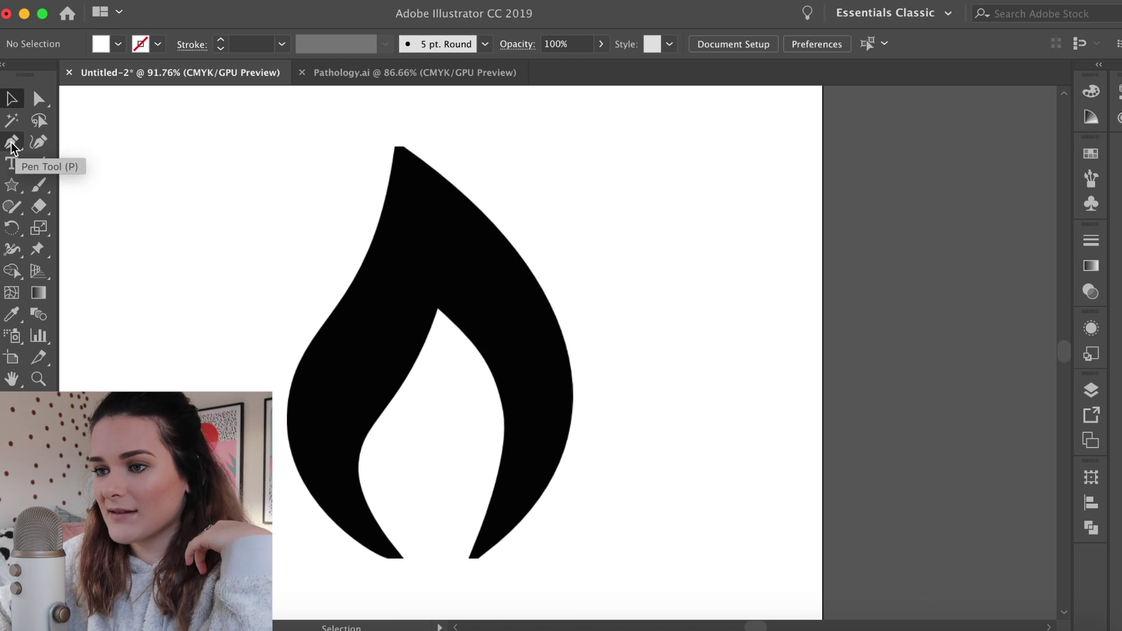
Set the Pen tool to no fill, then briefly open and close the Layers panel.
click(11, 142)
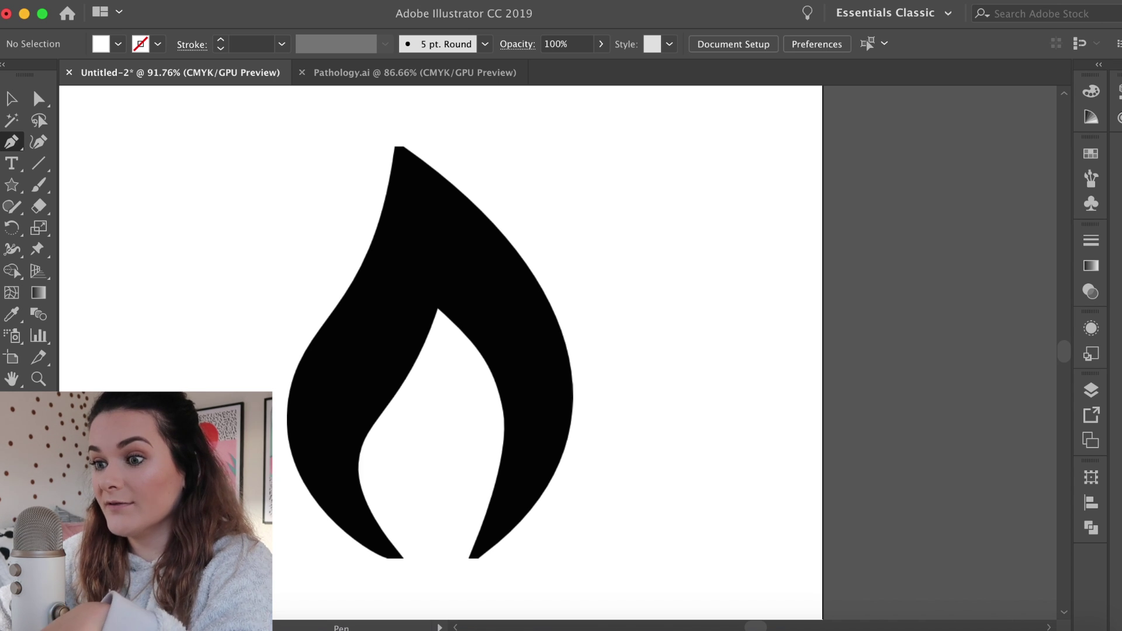
key(shift+x)
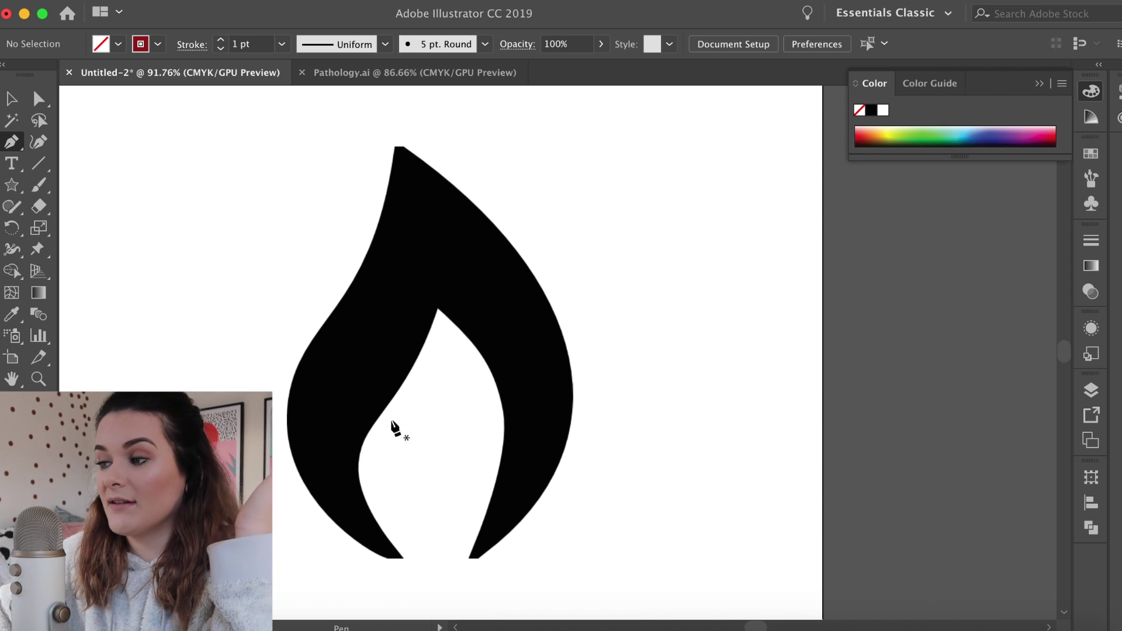
click(1089, 392)
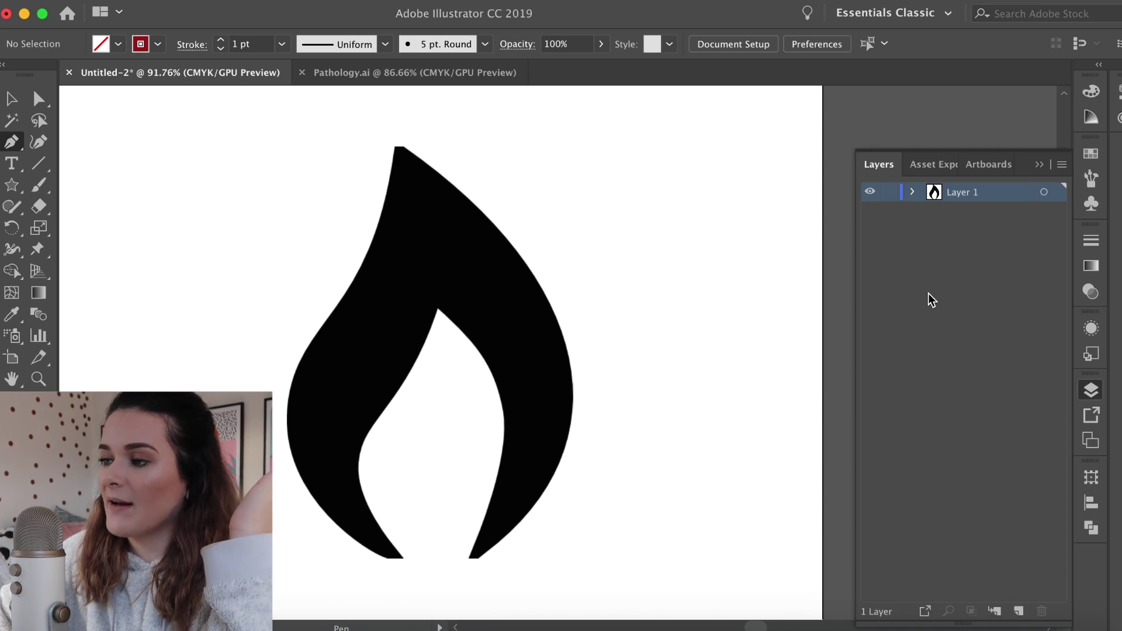
click(1090, 392)
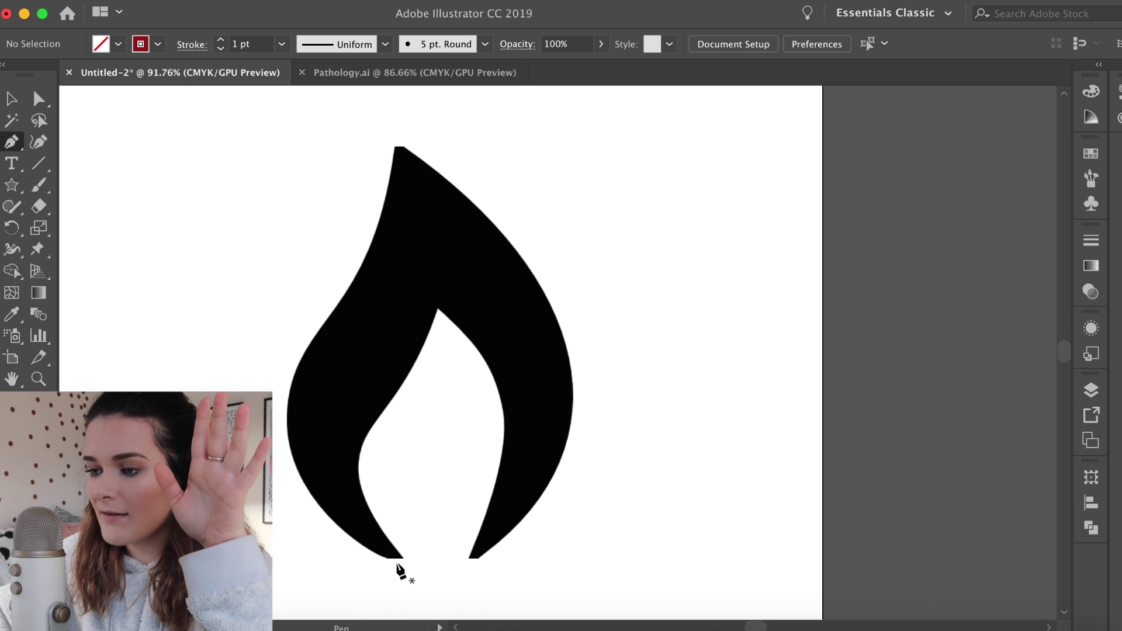
Trace the flame's left edge with curved pen anchors from the bottom-left tip to the top tip.
click(385, 557)
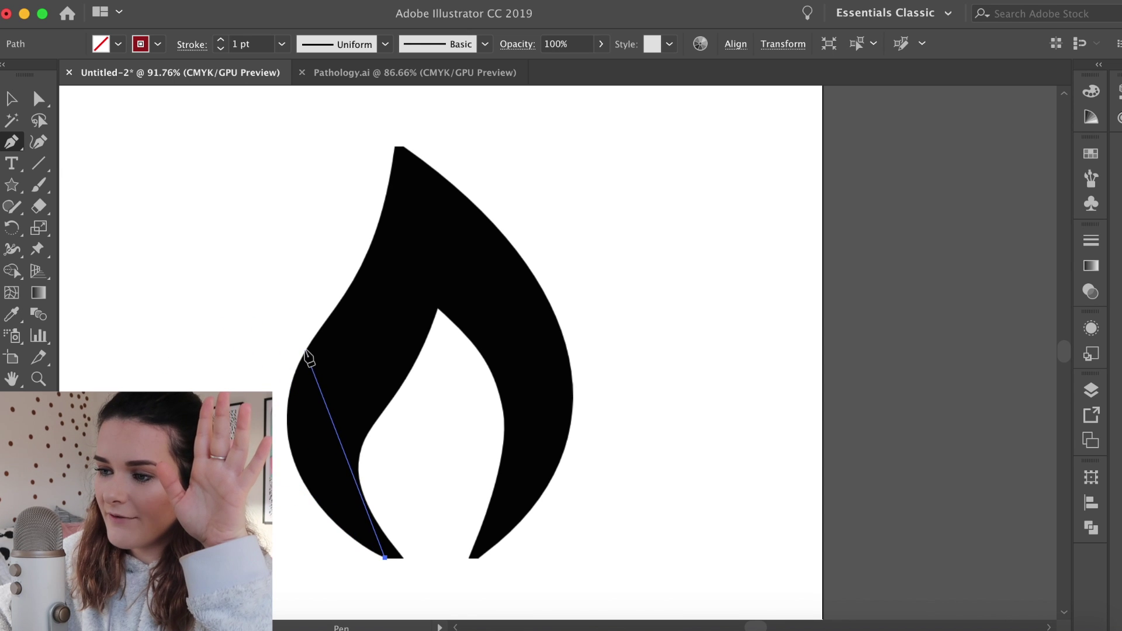
drag(304, 350, 373, 209)
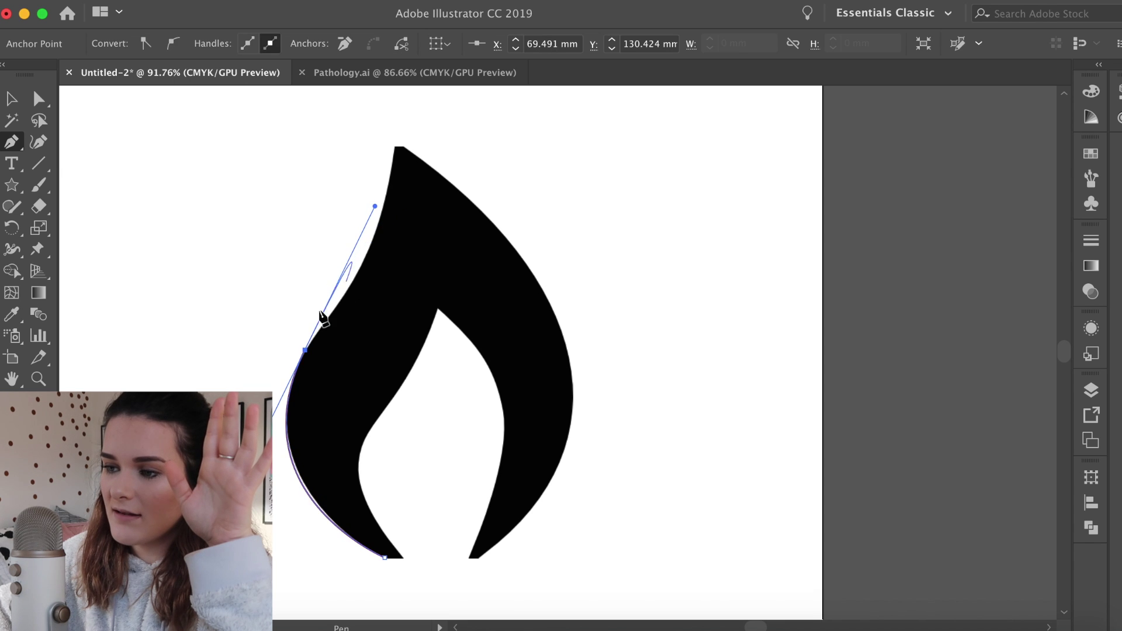
scroll(374, 215, down, 2)
mouse_move(374, 215)
mouse_down()
mouse_move(387, 229)
mouse_move(386, 178)
mouse_up()
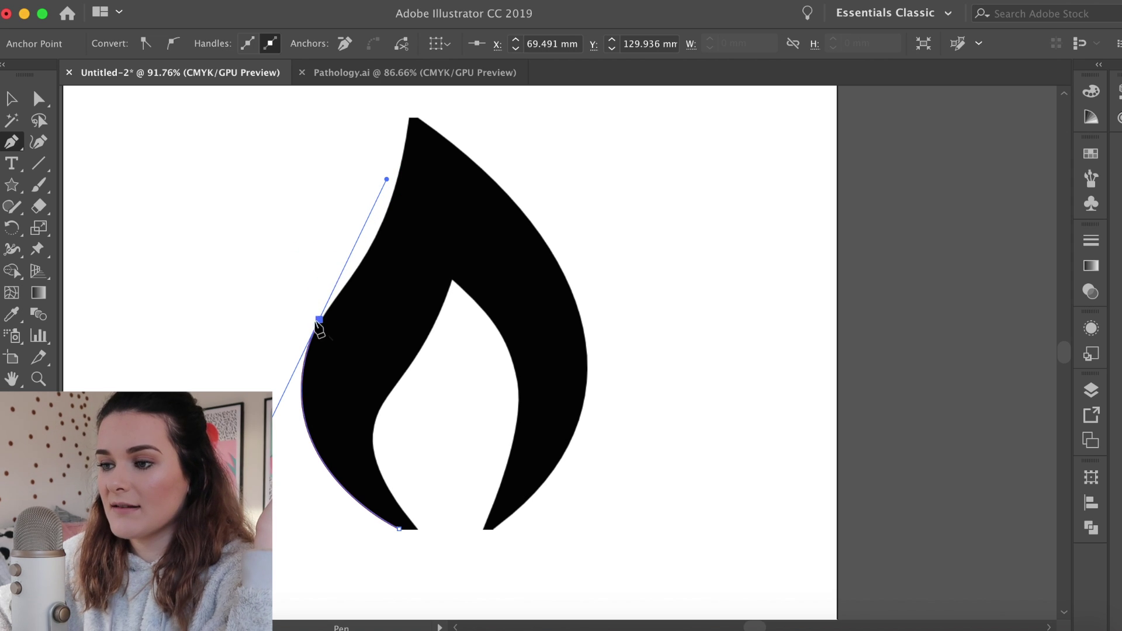
click(319, 320)
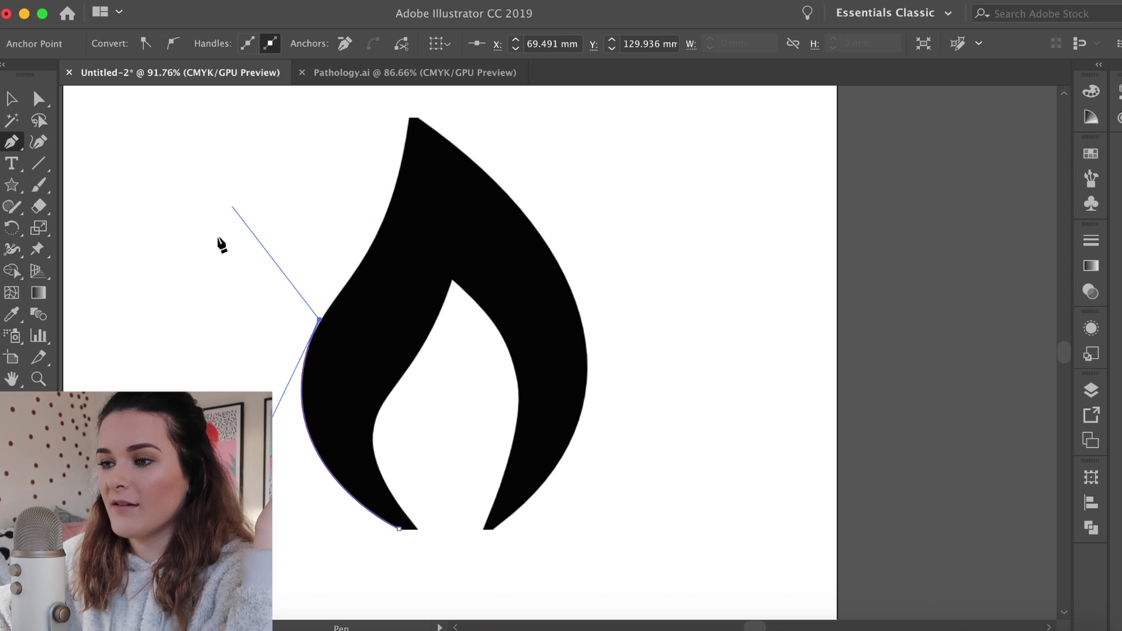
drag(218, 238, 375, 233)
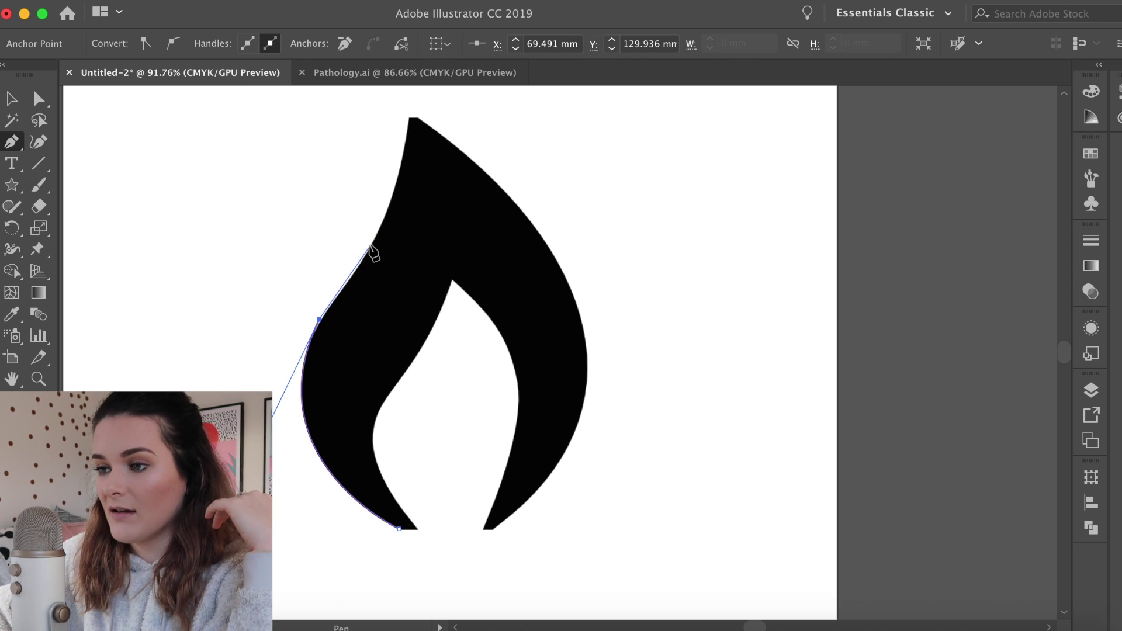
click(376, 232)
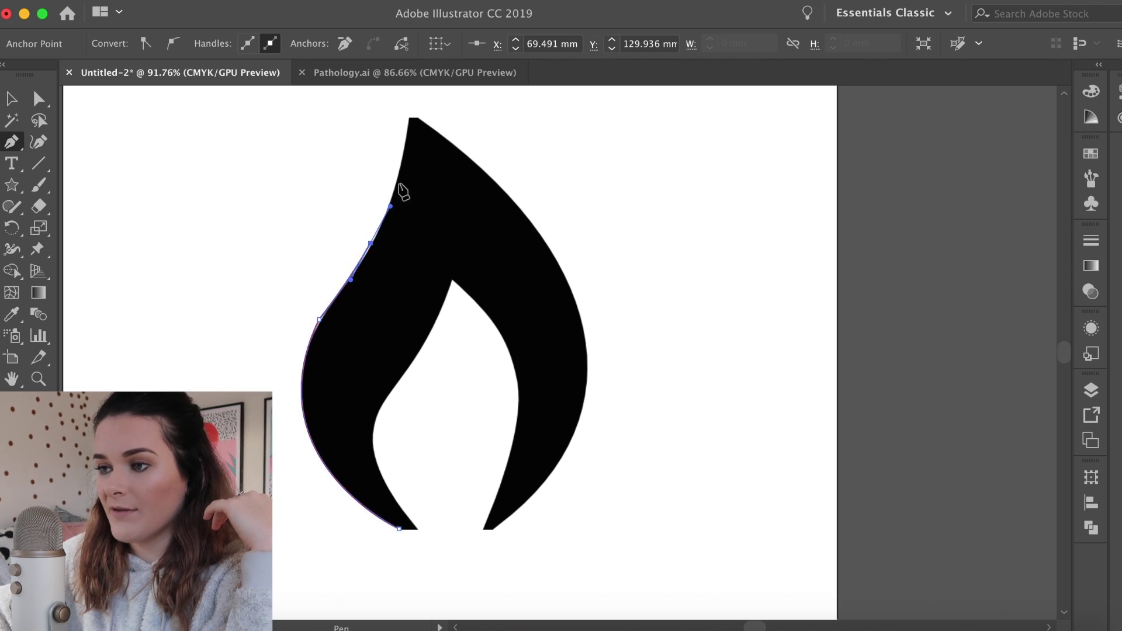
drag(412, 118, 413, 158)
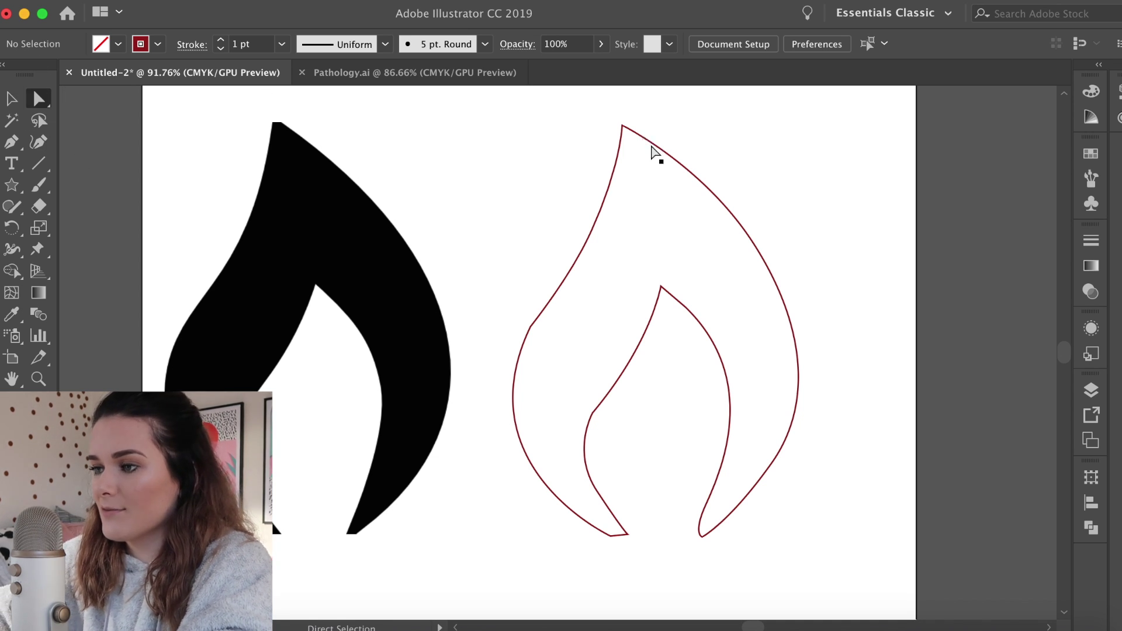
Select the traced flame outline, then deselect it and zoom in on its lower part.
click(643, 139)
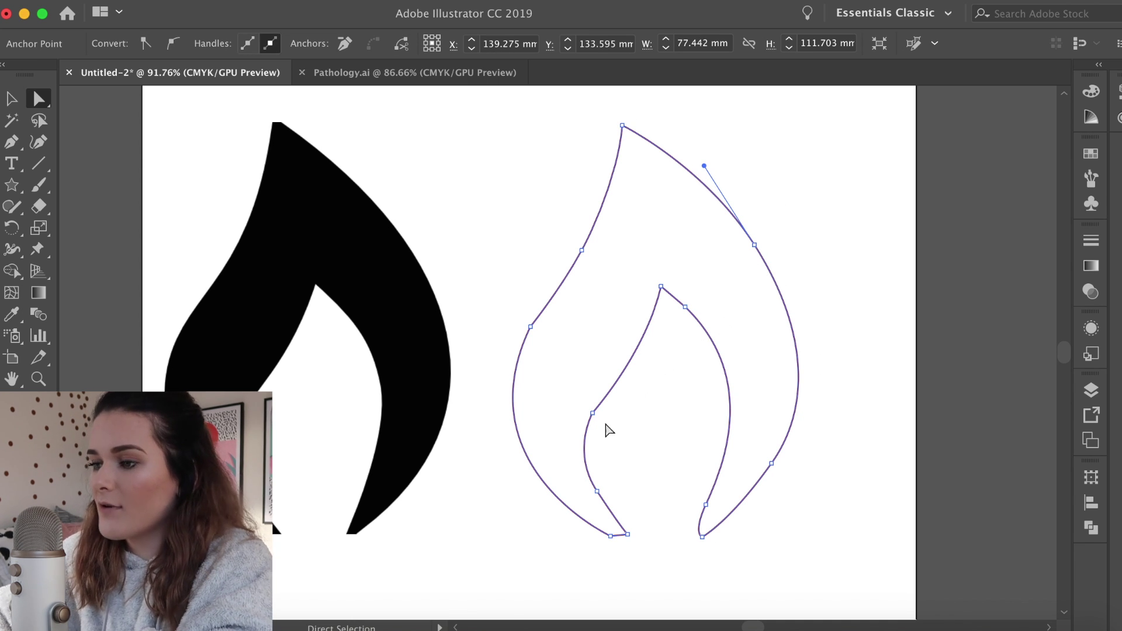
click(643, 388)
scroll(642, 388, up, 1)
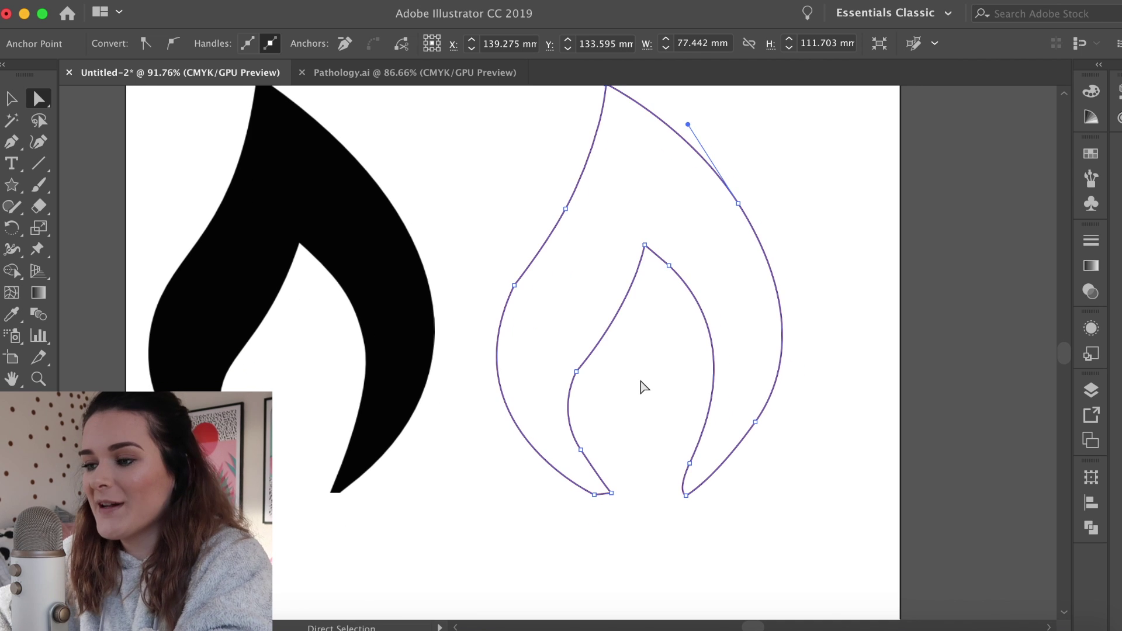
scroll(643, 390, up, 3)
scroll(642, 388, up, 1)
drag(656, 428, 654, 371)
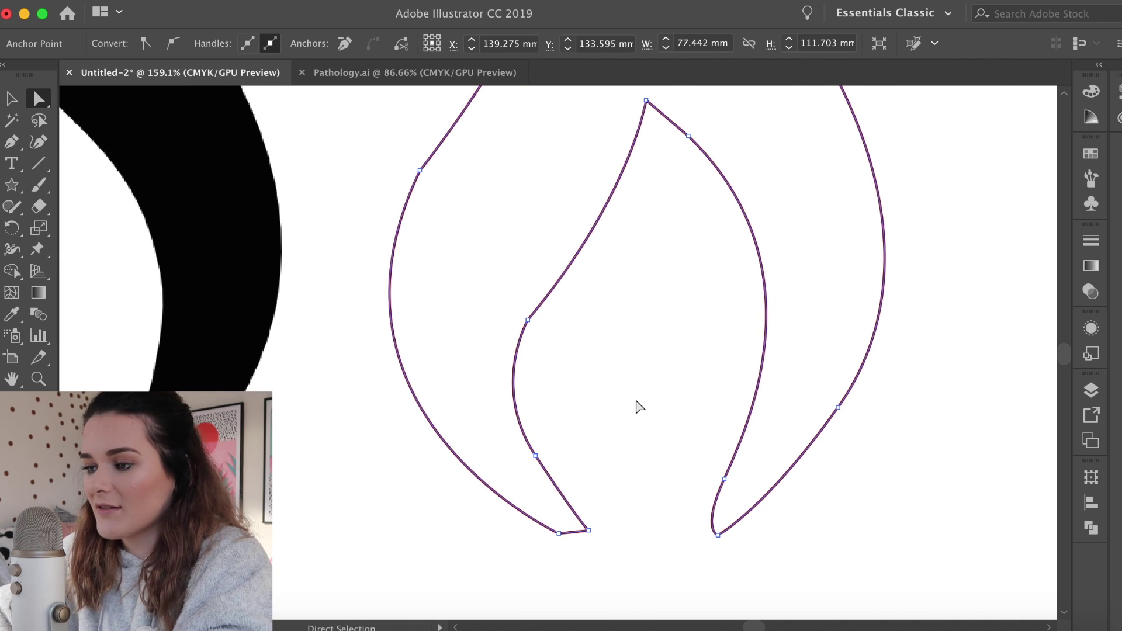
scroll(590, 350, up, 3)
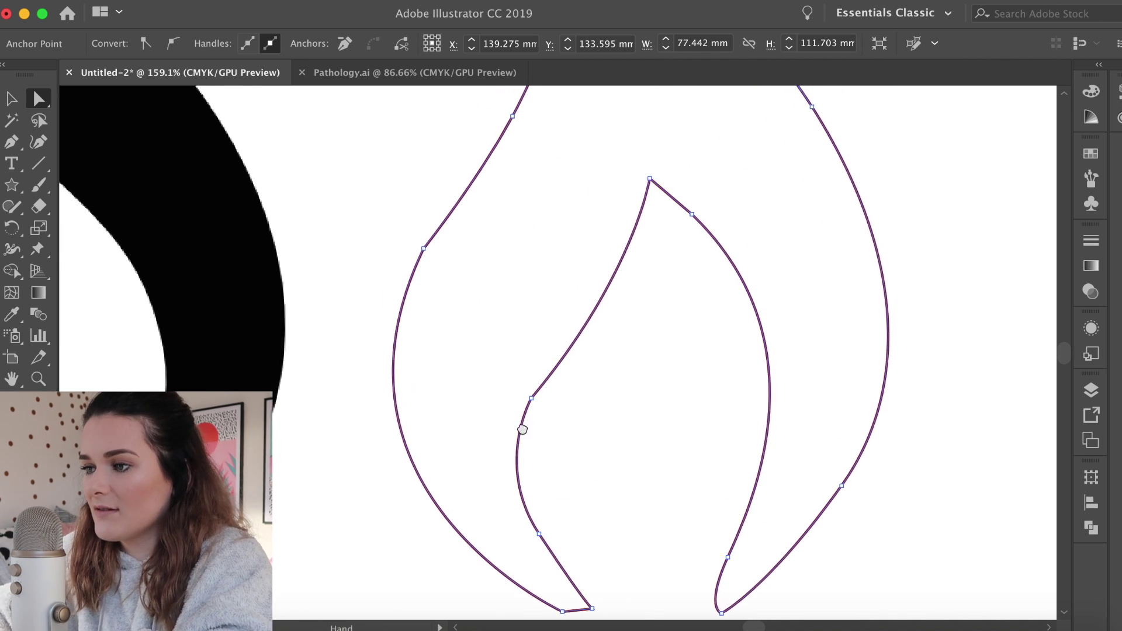
scroll(514, 403, up, 5)
Try a live-corner rounding on an anchor on the outline's left edge, then undo it.
click(387, 348)
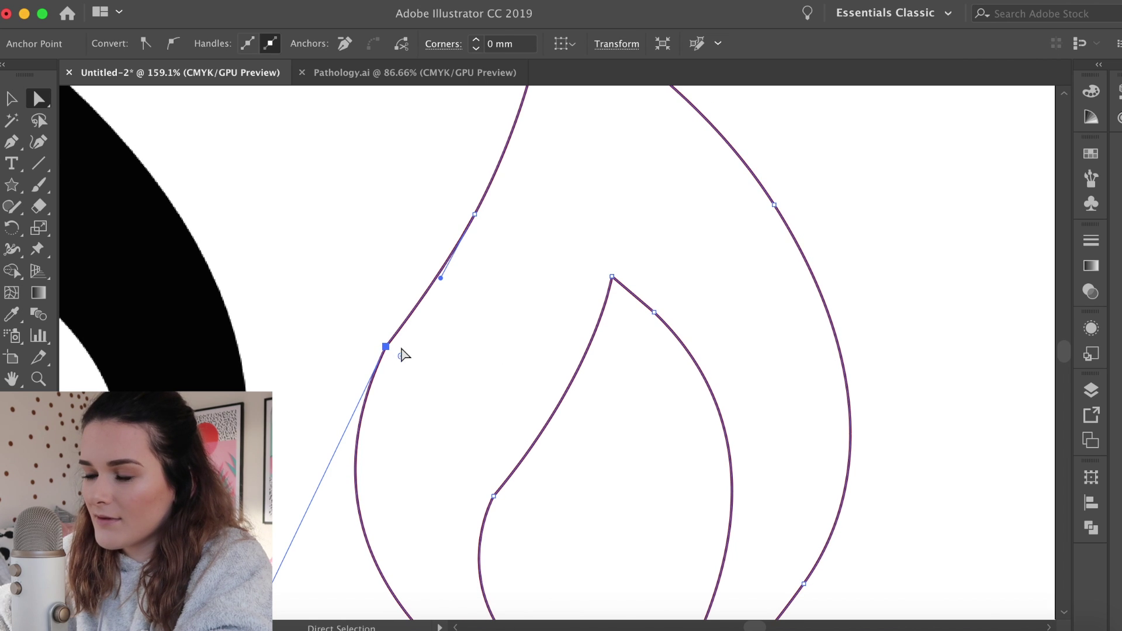
scroll(429, 383, down, 1)
drag(429, 384, 450, 348)
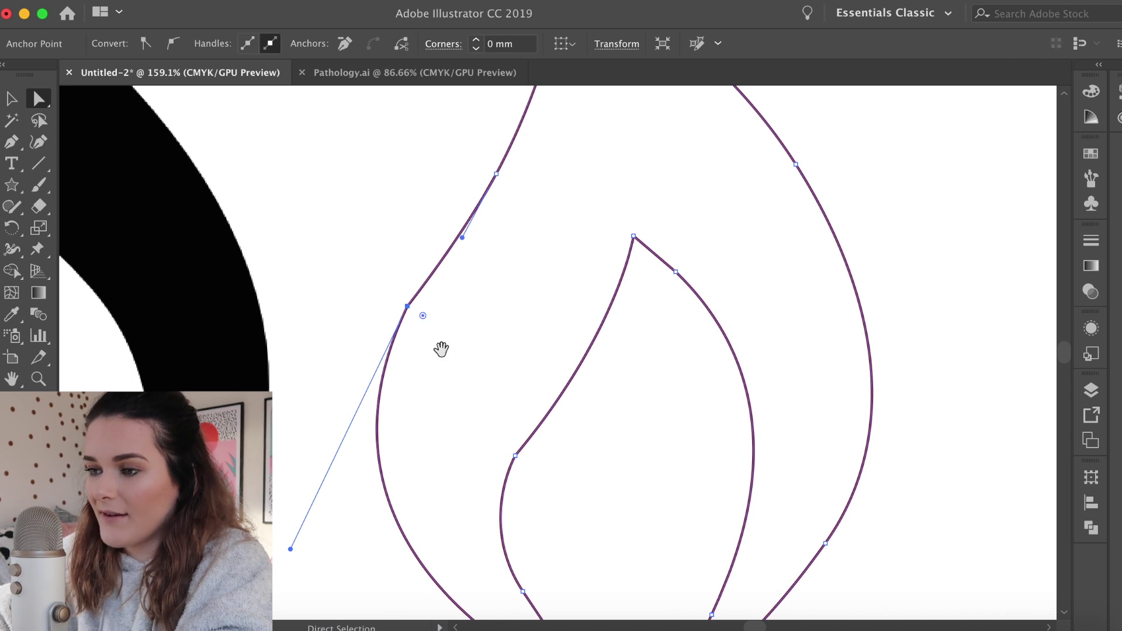
scroll(444, 345, up, 3)
scroll(485, 321, up, 3)
drag(486, 328, 505, 328)
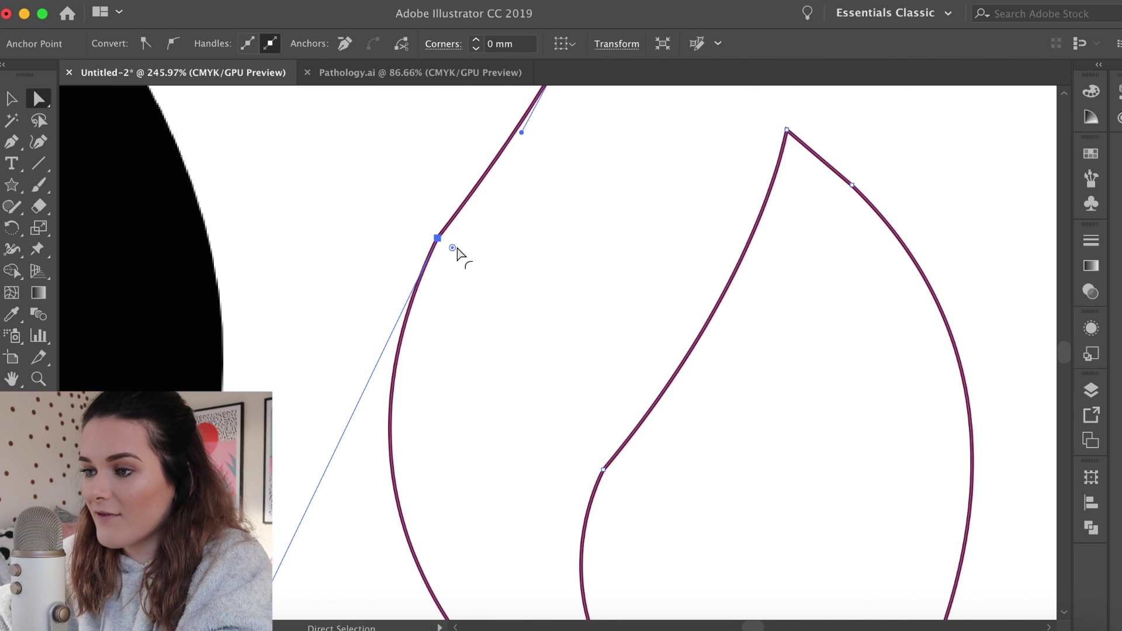
drag(453, 249, 482, 264)
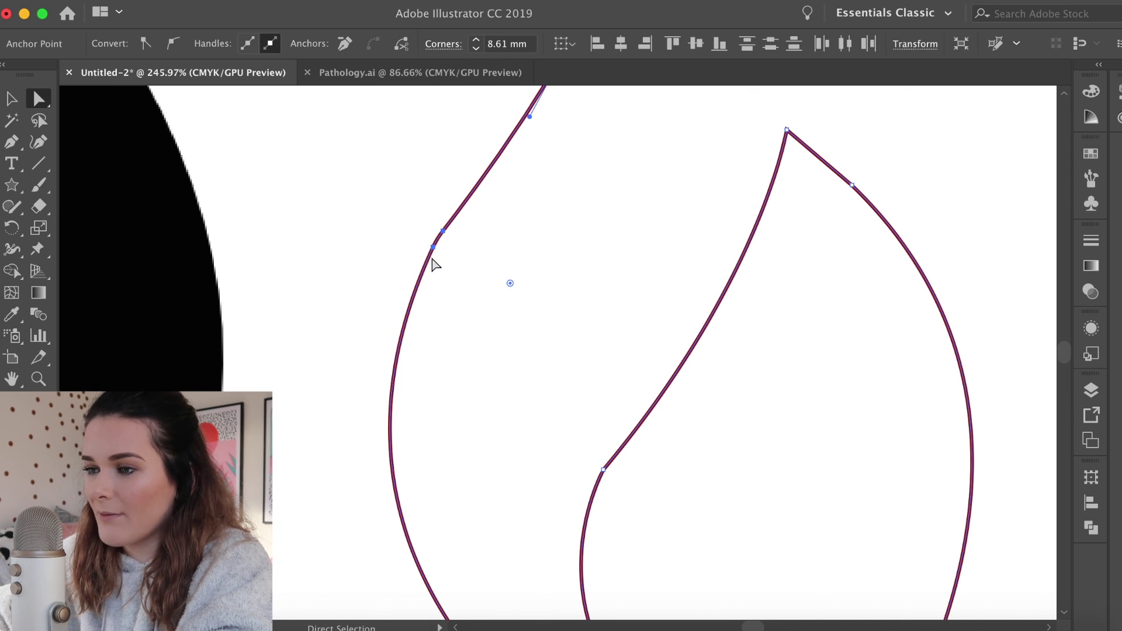
key(ctrl+z)
Drag Bezier handles to reshape the lower curve of the flame's left outer edge.
scroll(467, 292, down, 2)
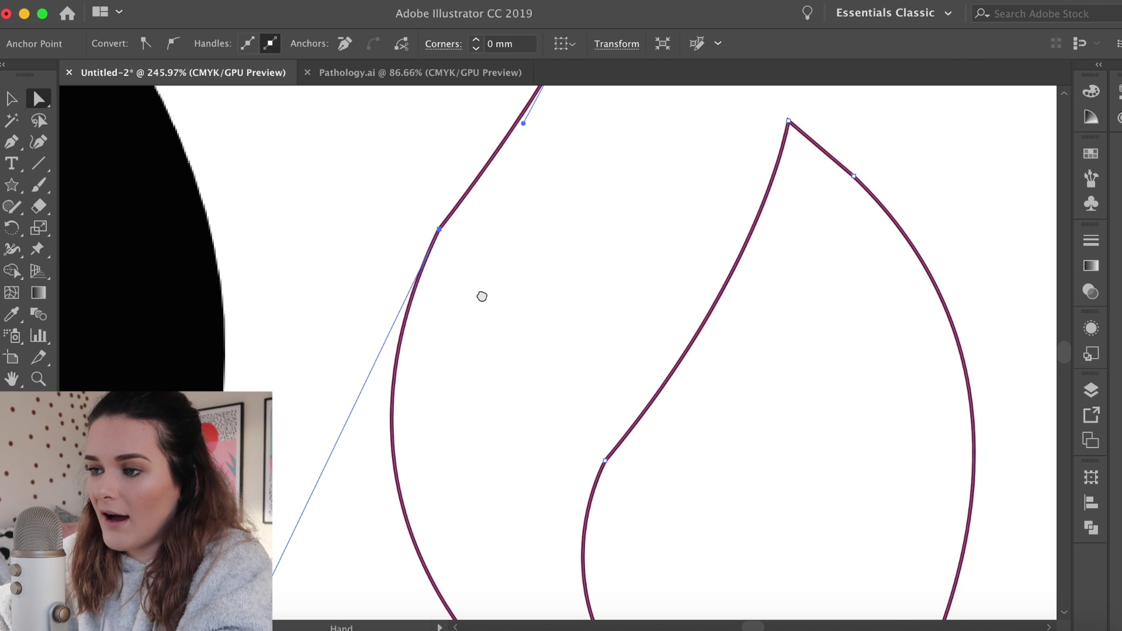
scroll(475, 310, down, 2)
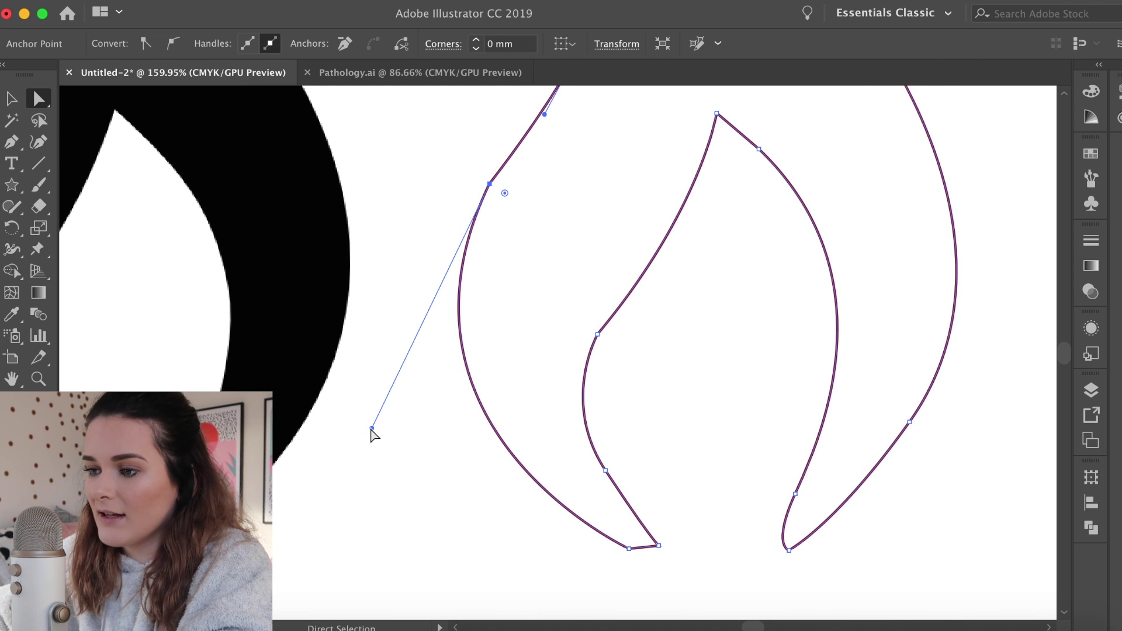
drag(371, 429, 343, 529)
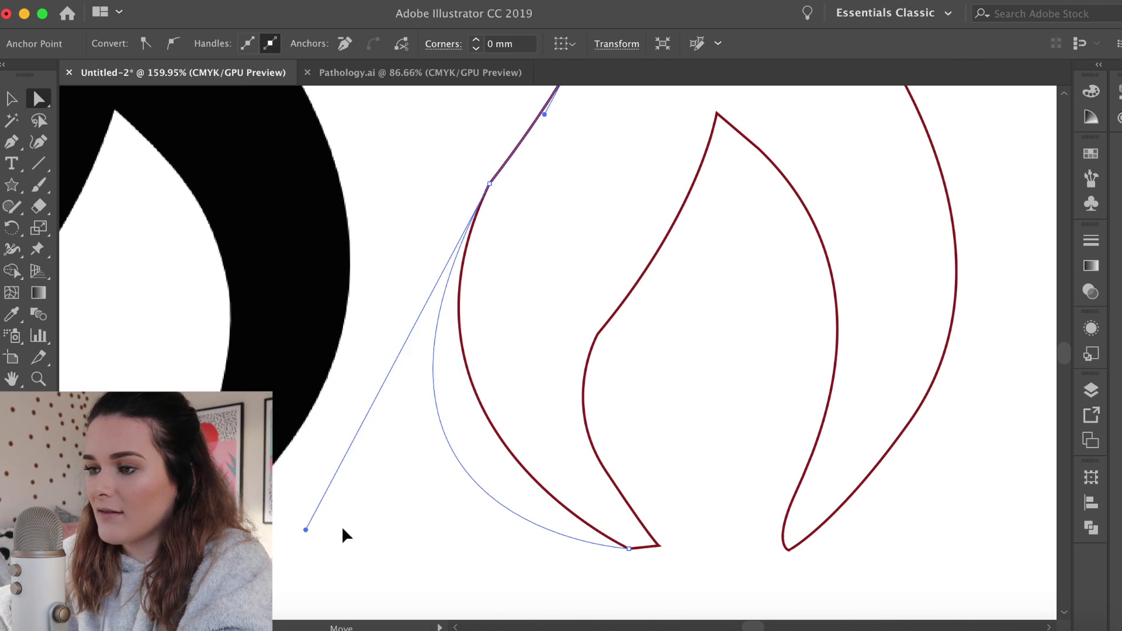
drag(345, 535, 354, 278)
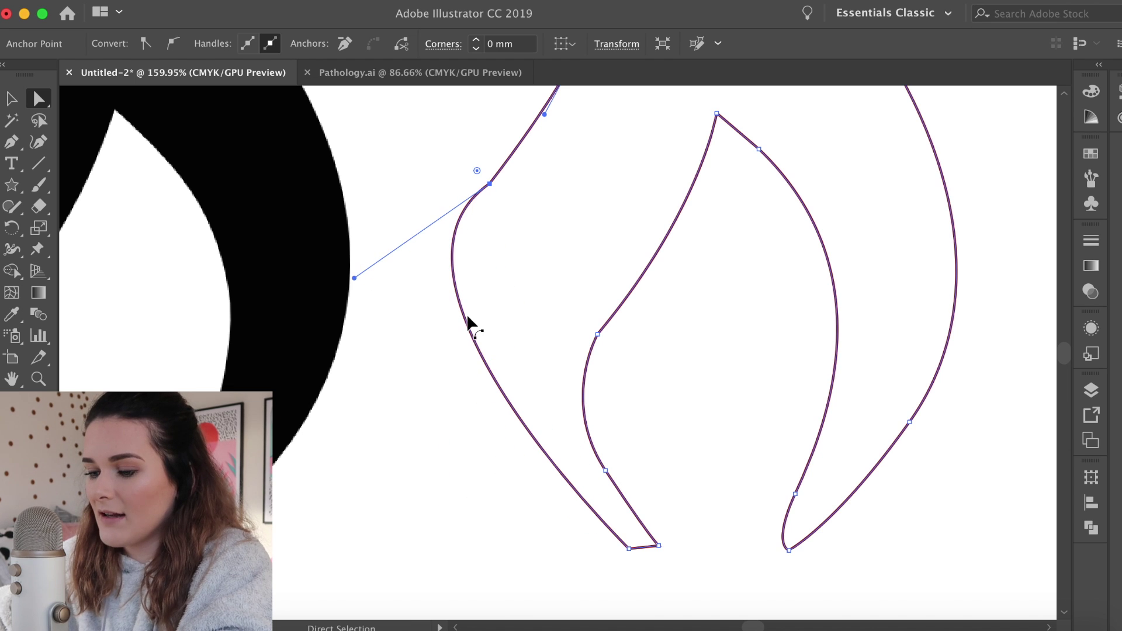
Reshape the flame's lower inner curve so it bends smoothly down toward the bottom tip.
scroll(413, 407, up, 2)
drag(408, 453, 434, 428)
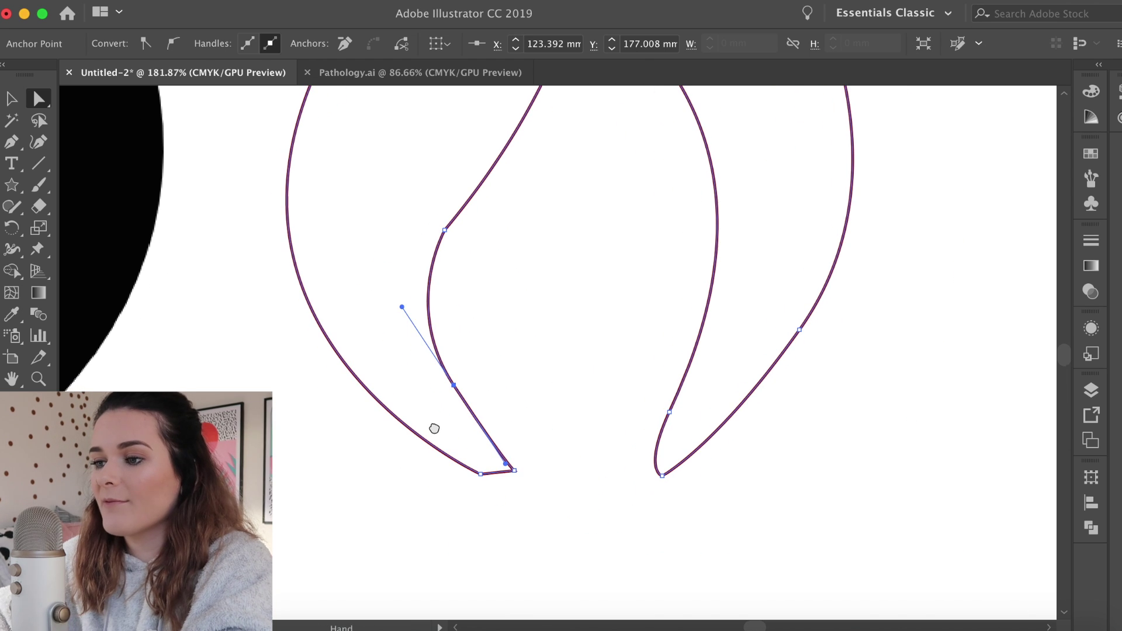
drag(402, 308, 387, 345)
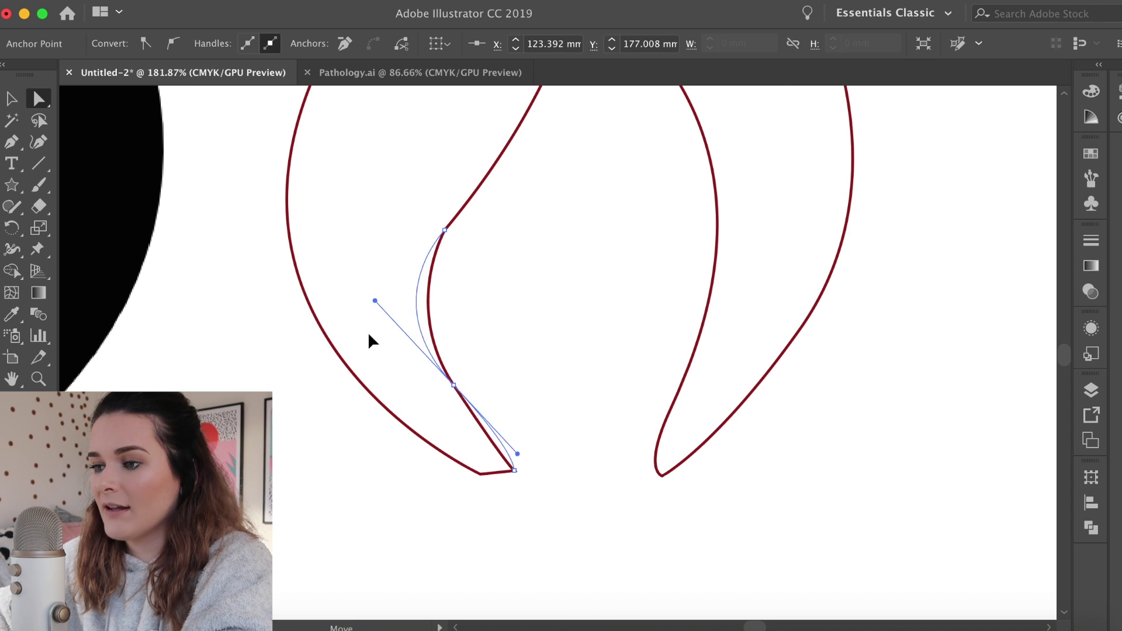
mouse_move(386, 346)
mouse_down()
mouse_move(356, 370)
mouse_move(420, 325)
mouse_up()
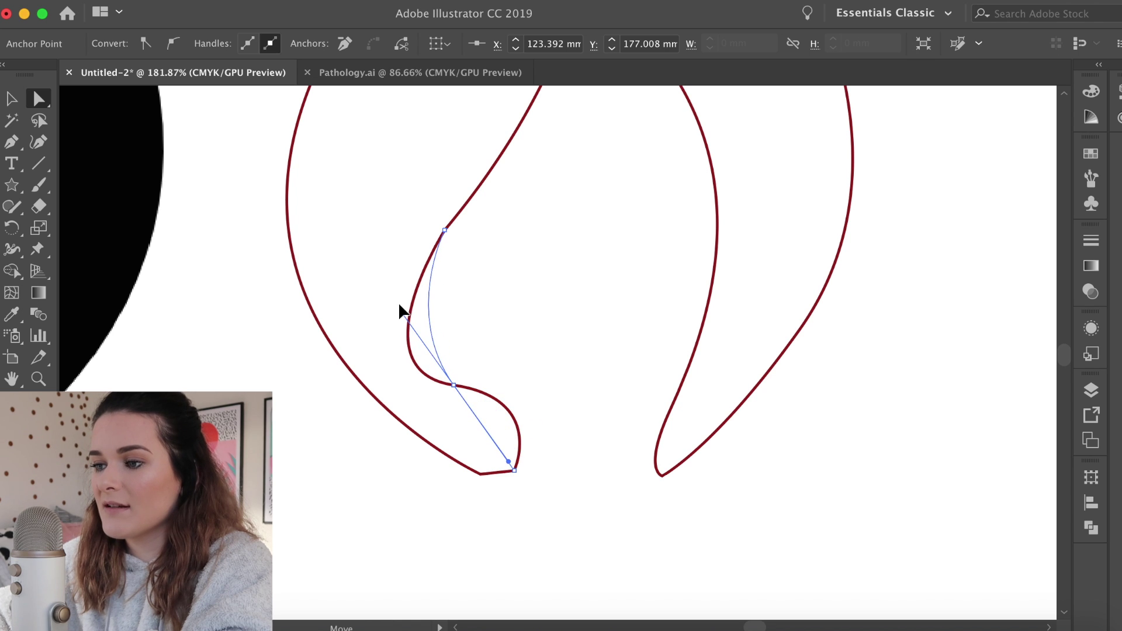
drag(392, 296, 389, 327)
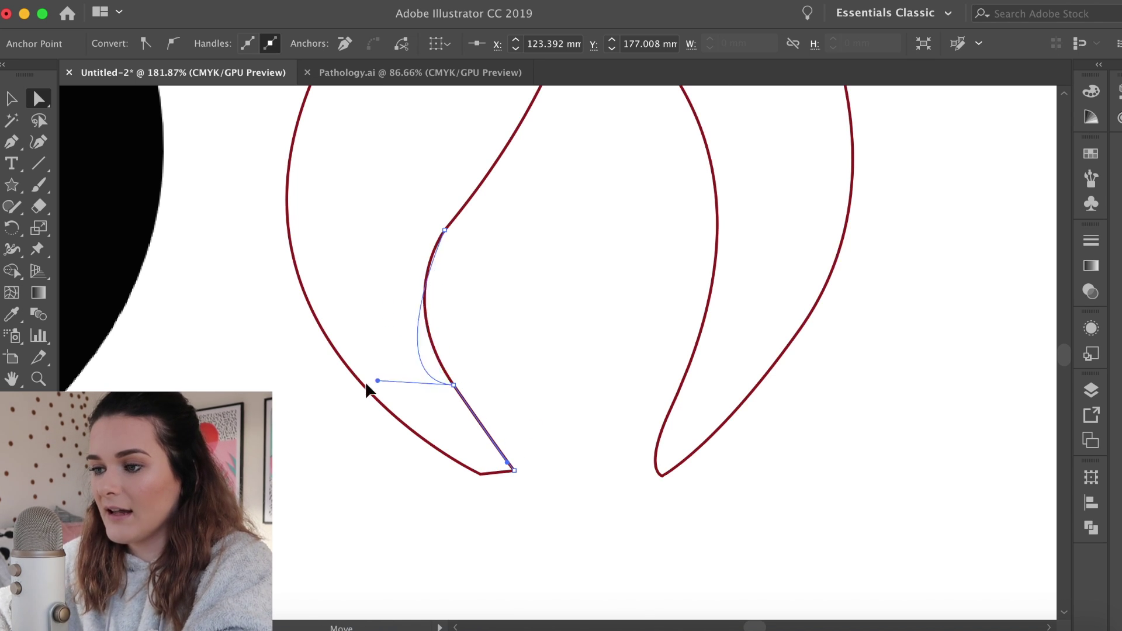
drag(366, 385, 373, 239)
mouse_move(506, 286)
mouse_down()
mouse_move(484, 231)
mouse_move(389, 284)
mouse_up()
drag(320, 222, 360, 301)
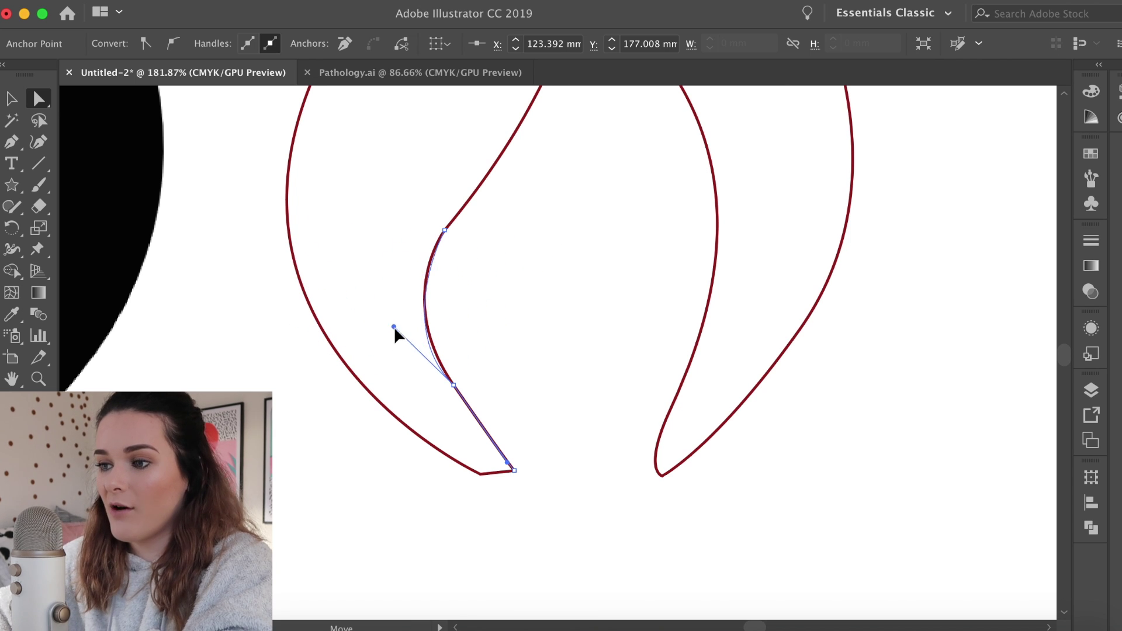